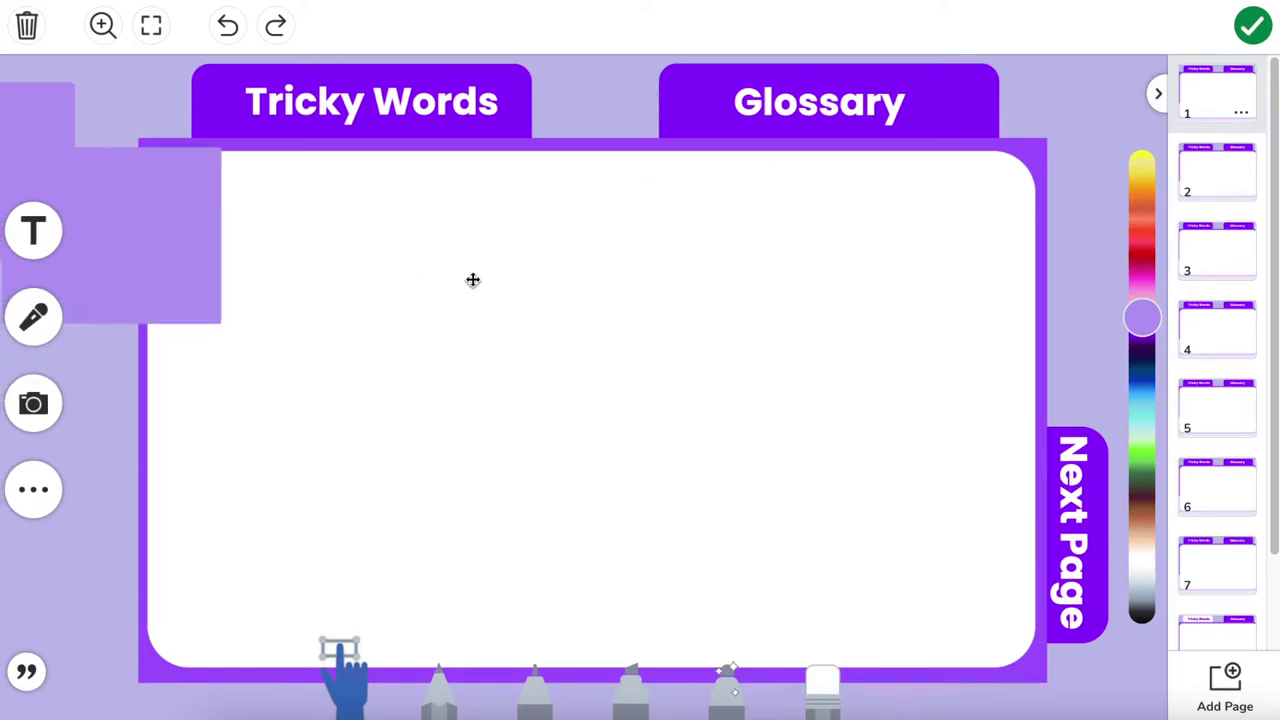
Write 'This is a post it' in the purple post-it box and link the Next Page tab to Next
click(485, 316)
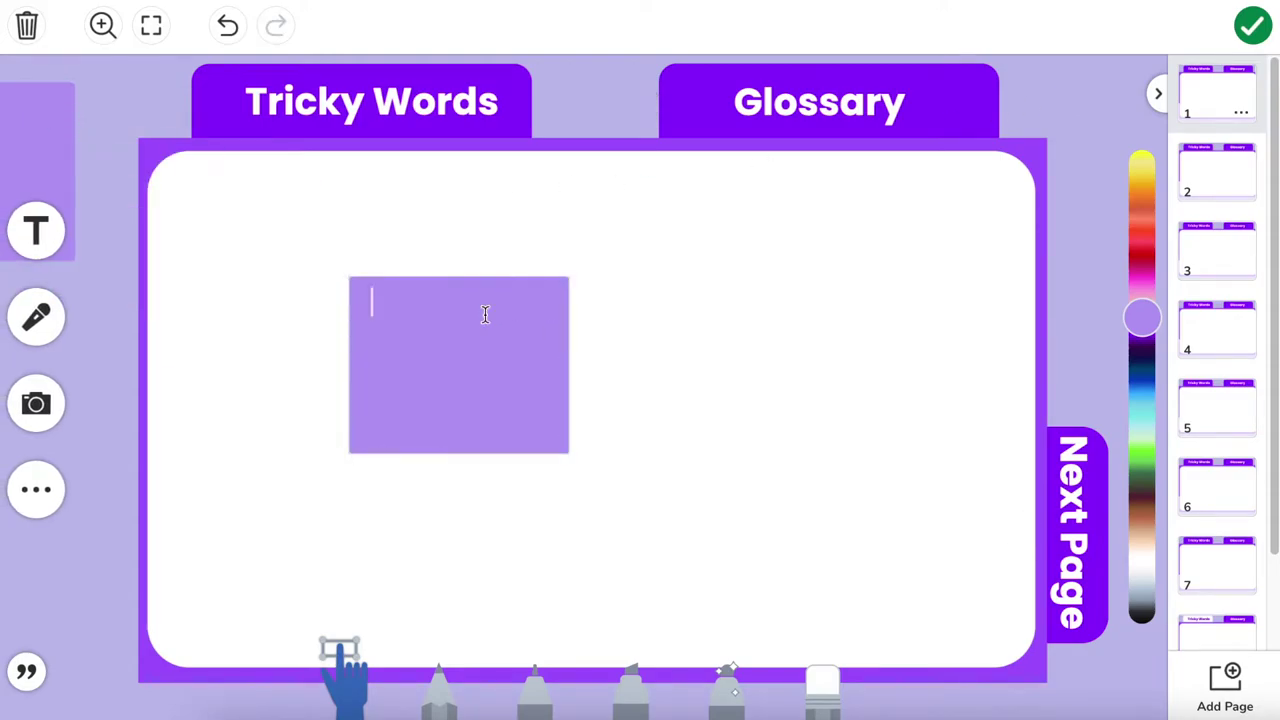
text(This is a post )
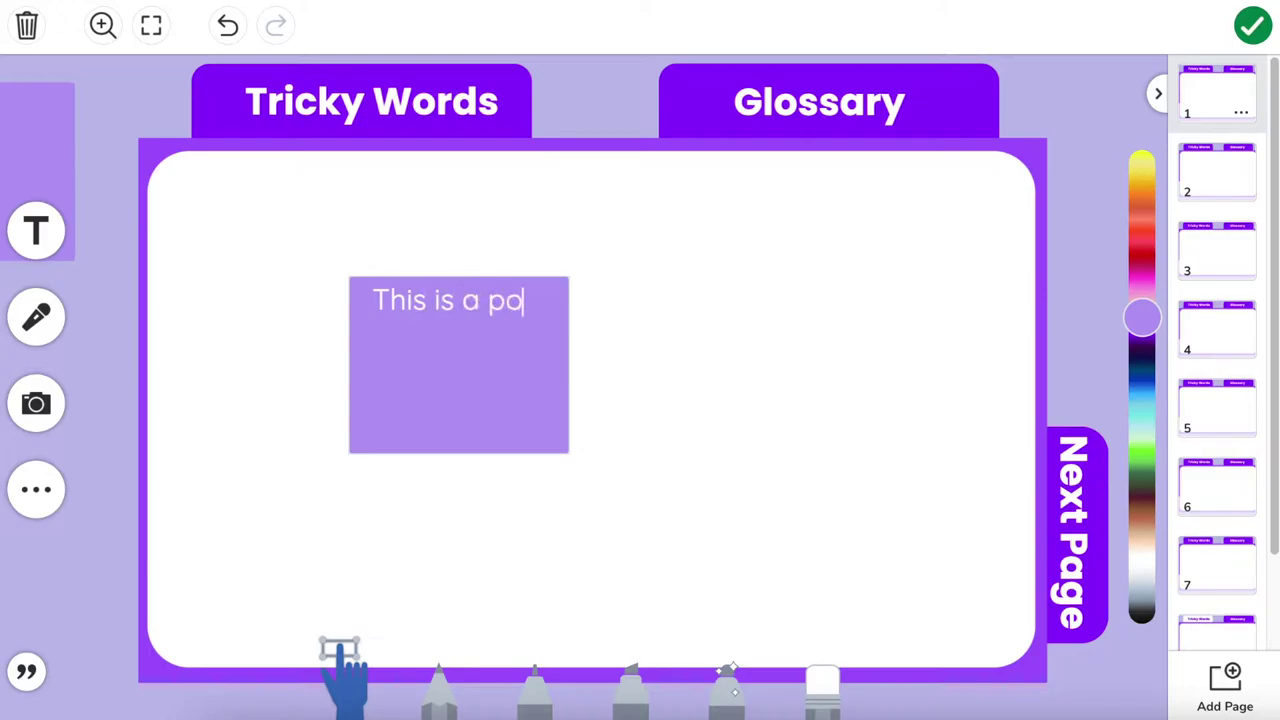
text(it)
key(Escape)
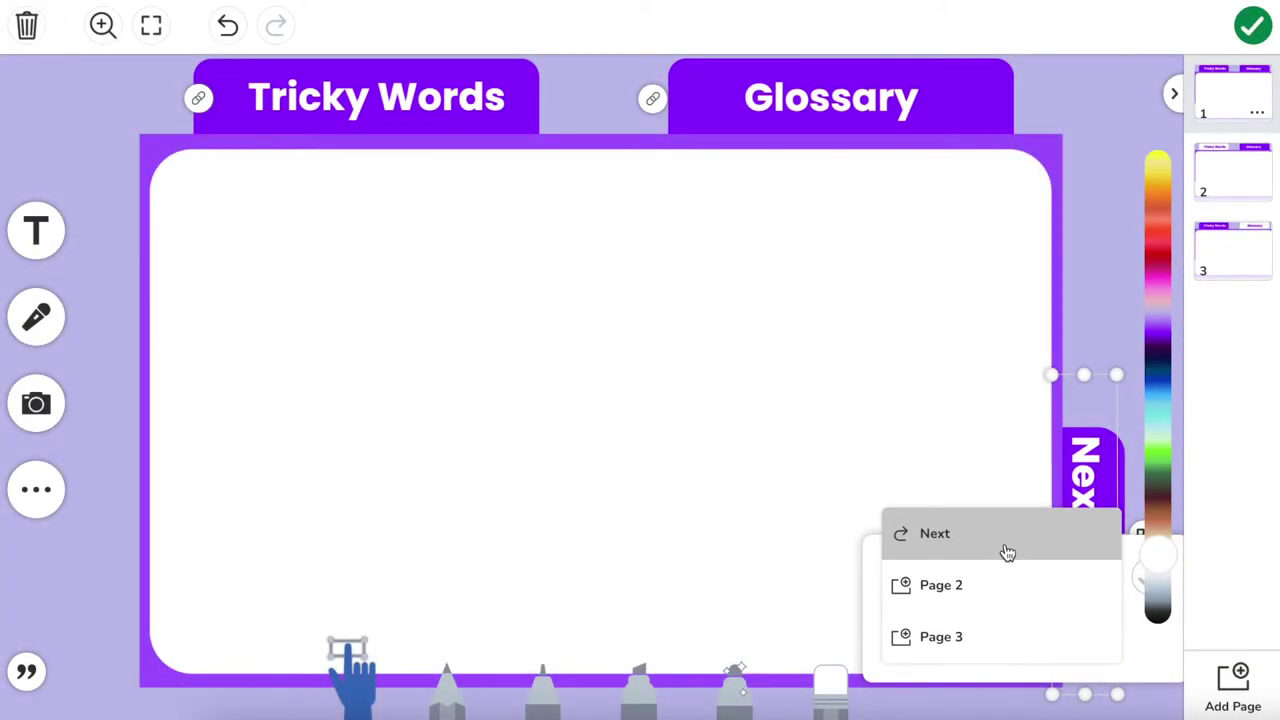
click(968, 547)
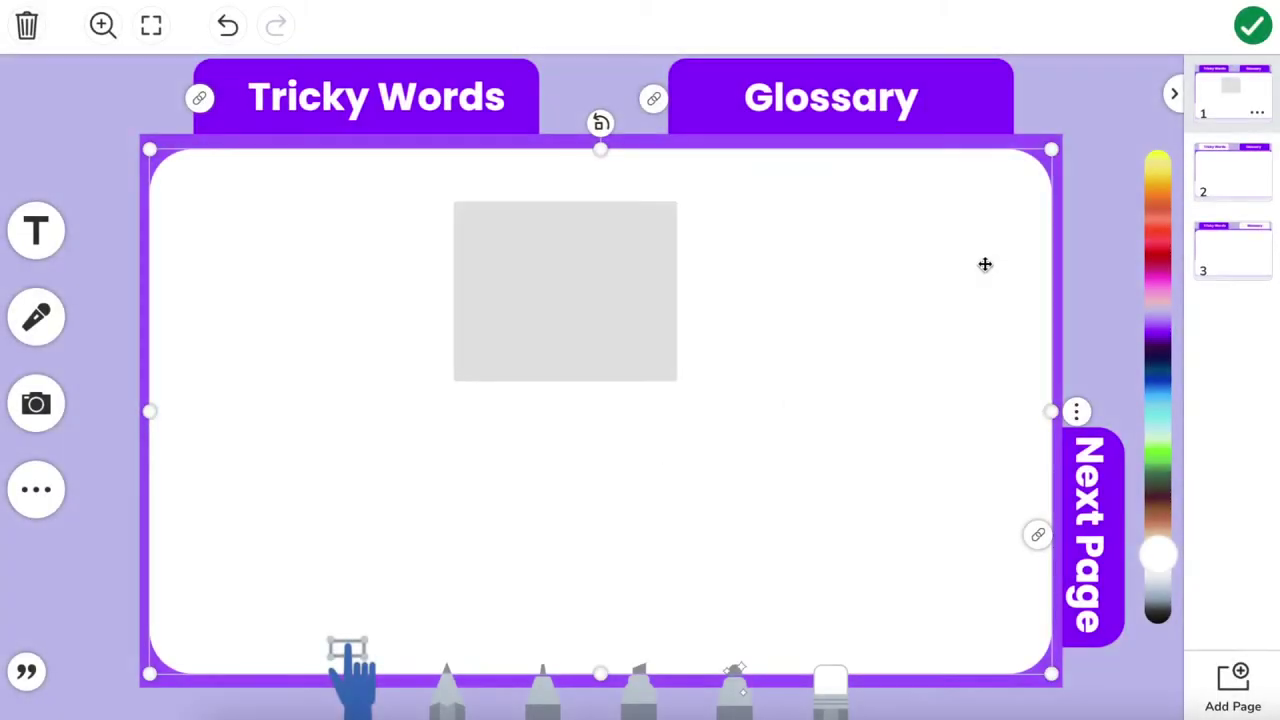
Turn the grey rectangle purple and duplicate pages until there are six
click(640, 300)
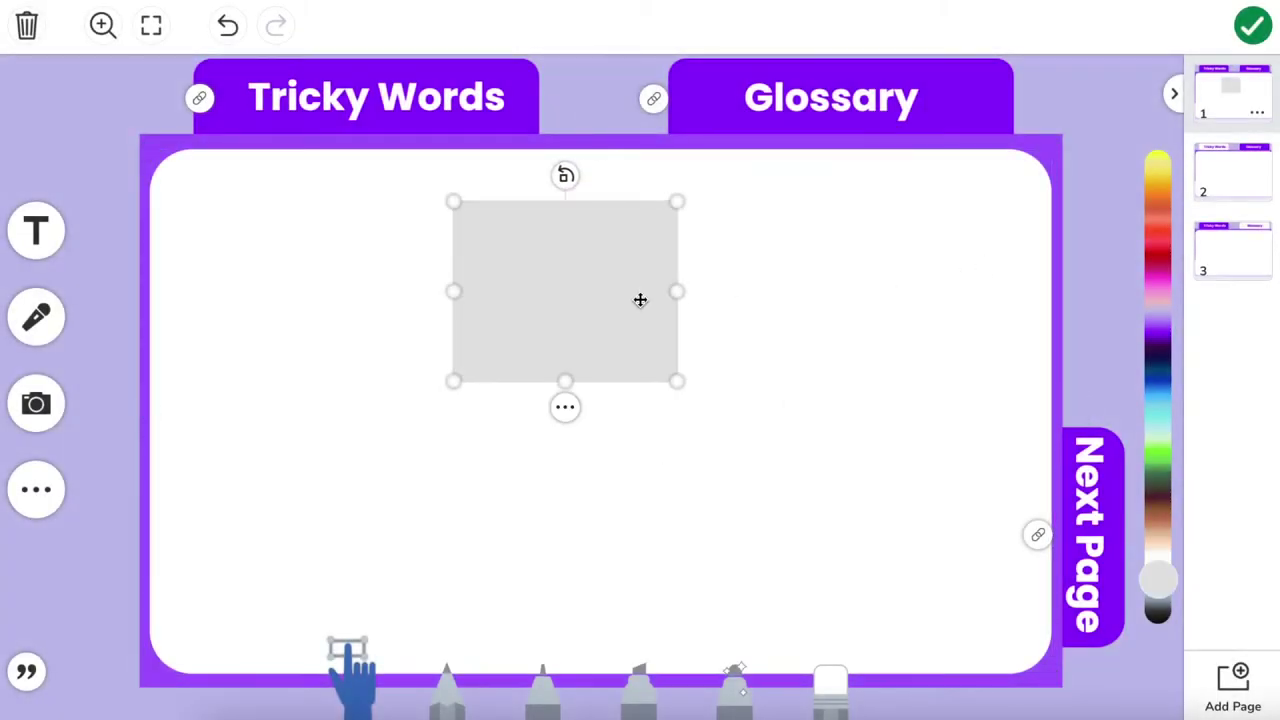
click(1162, 318)
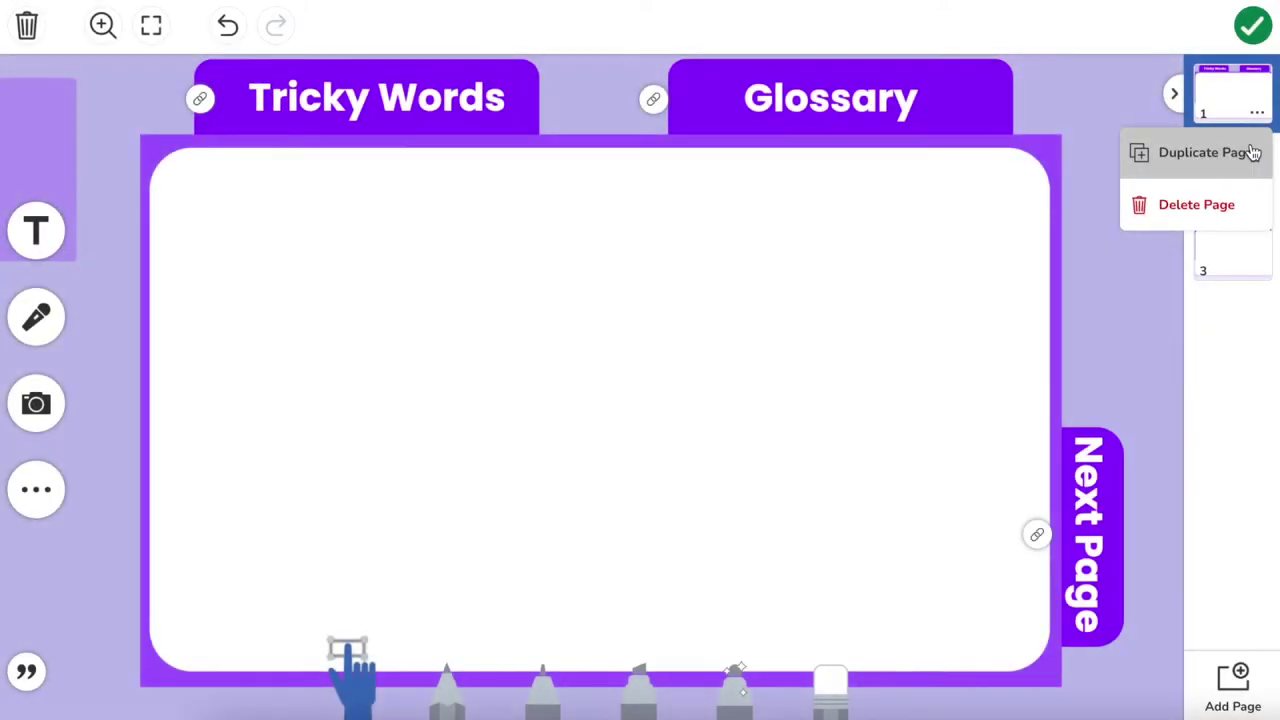
click(1250, 151)
click(1258, 195)
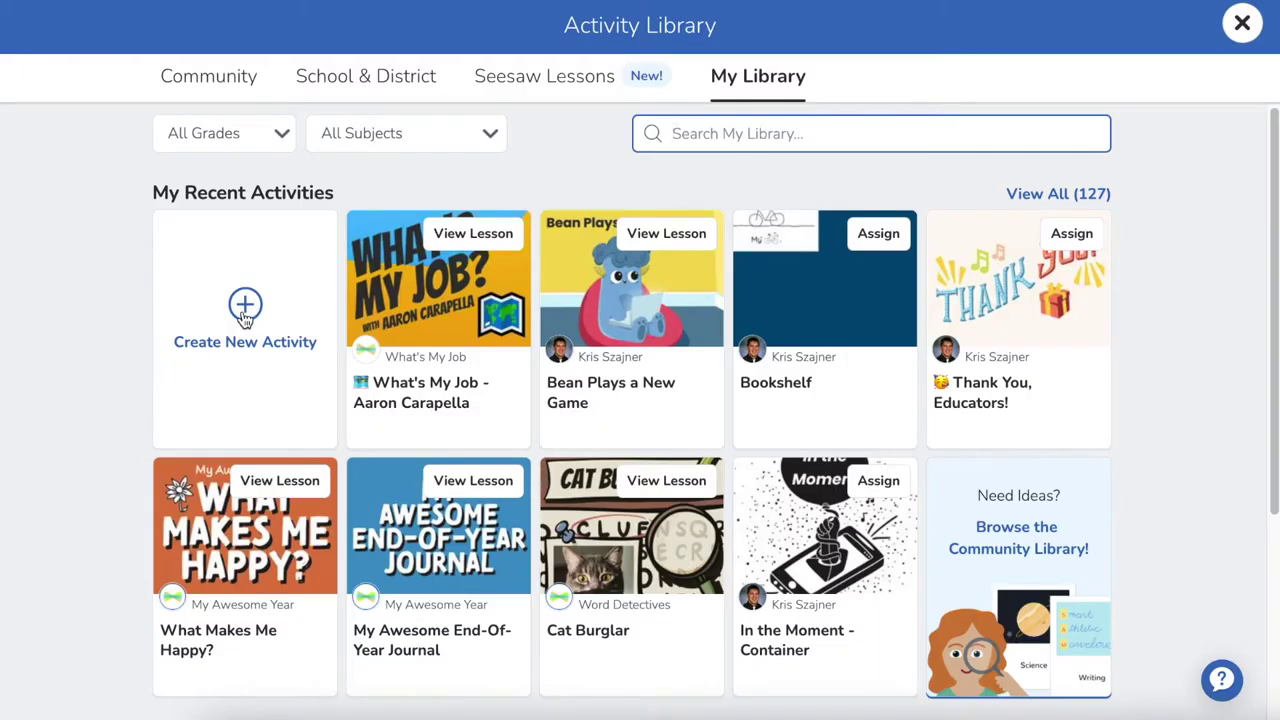
Create a new activity with a blank Drawing template and a lavender background
click(245, 308)
click(343, 591)
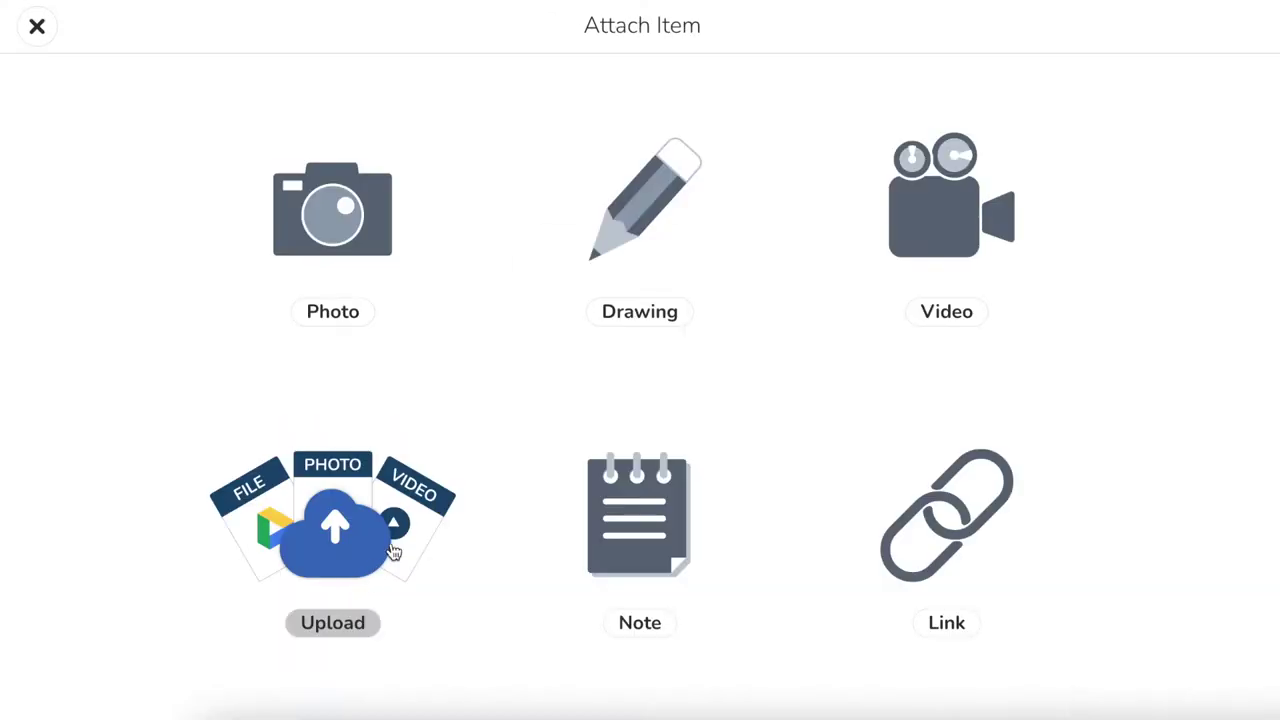
click(647, 190)
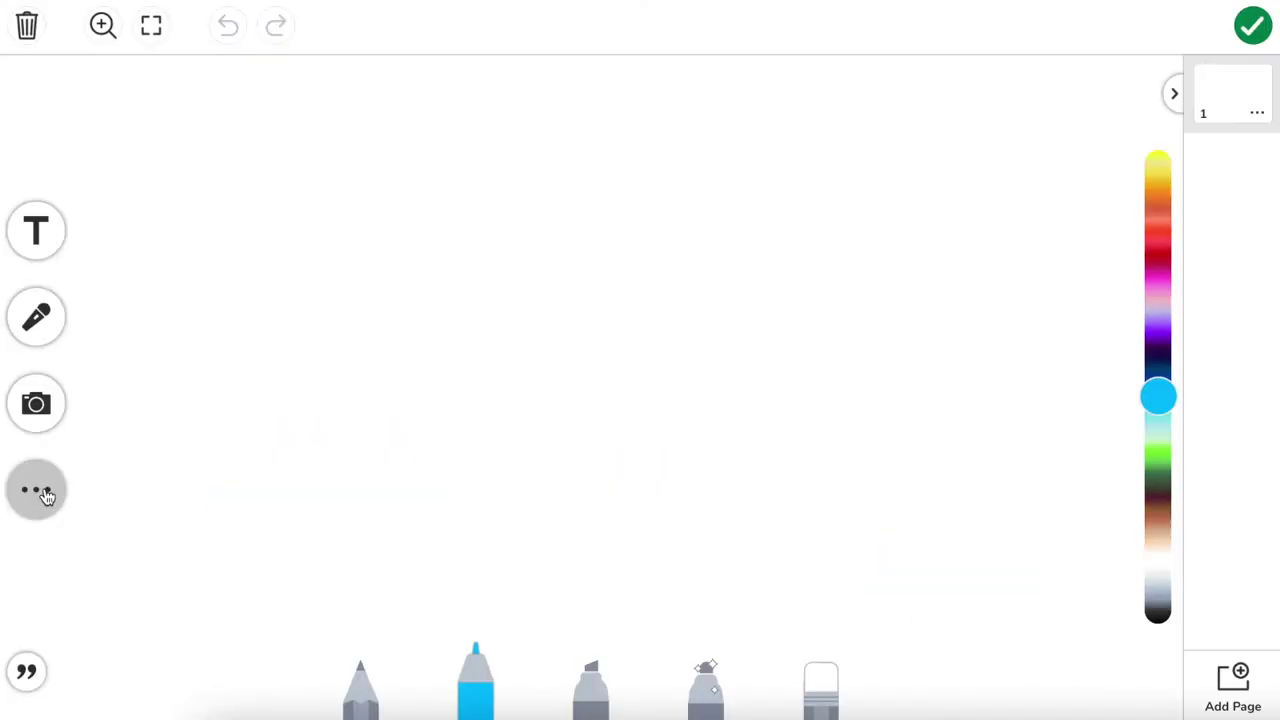
click(37, 492)
click(120, 486)
click(776, 604)
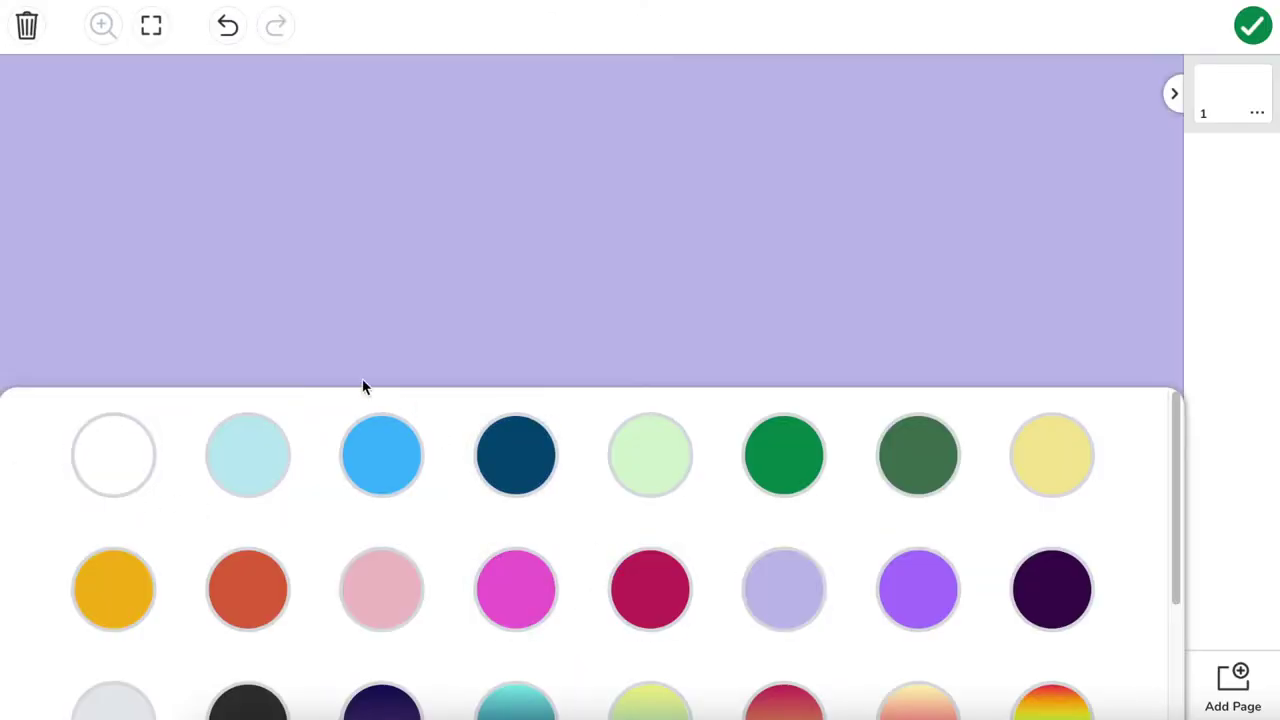
Add a blue rounded square and a blue rectangle from Shapes, moving the rectangle upper left
click(33, 496)
click(55, 490)
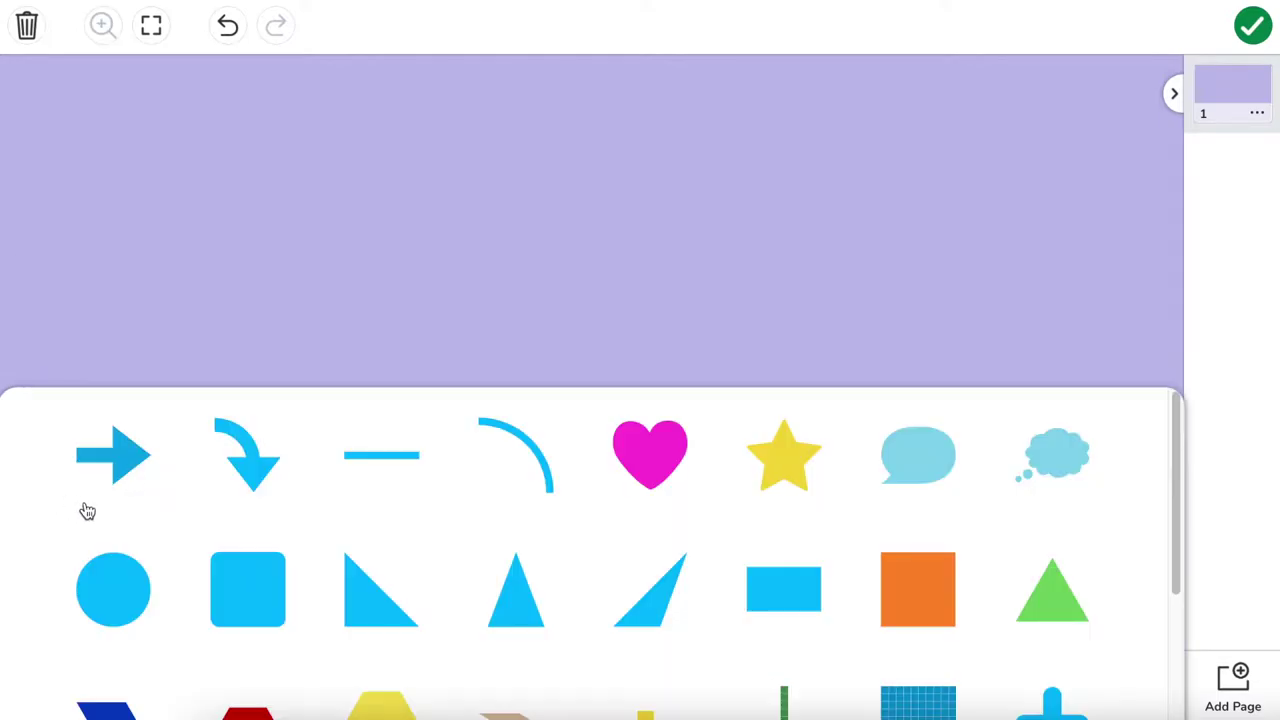
click(279, 598)
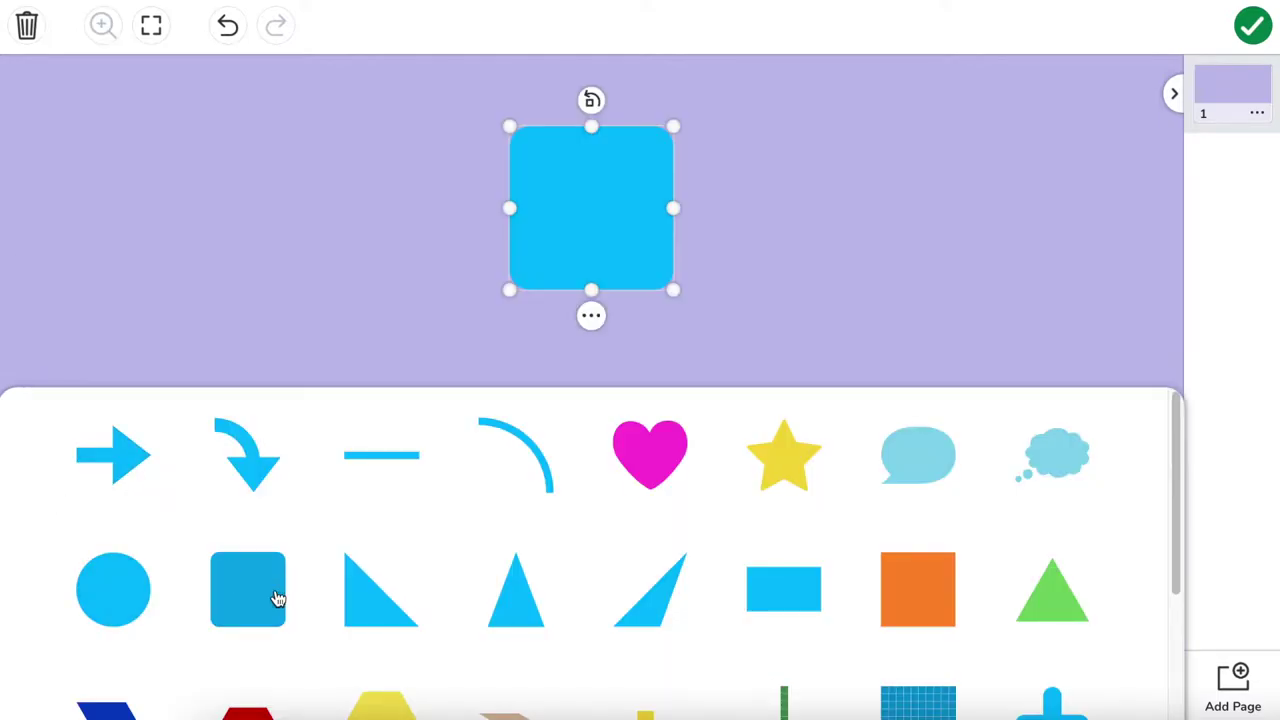
click(771, 600)
drag(666, 203, 254, 200)
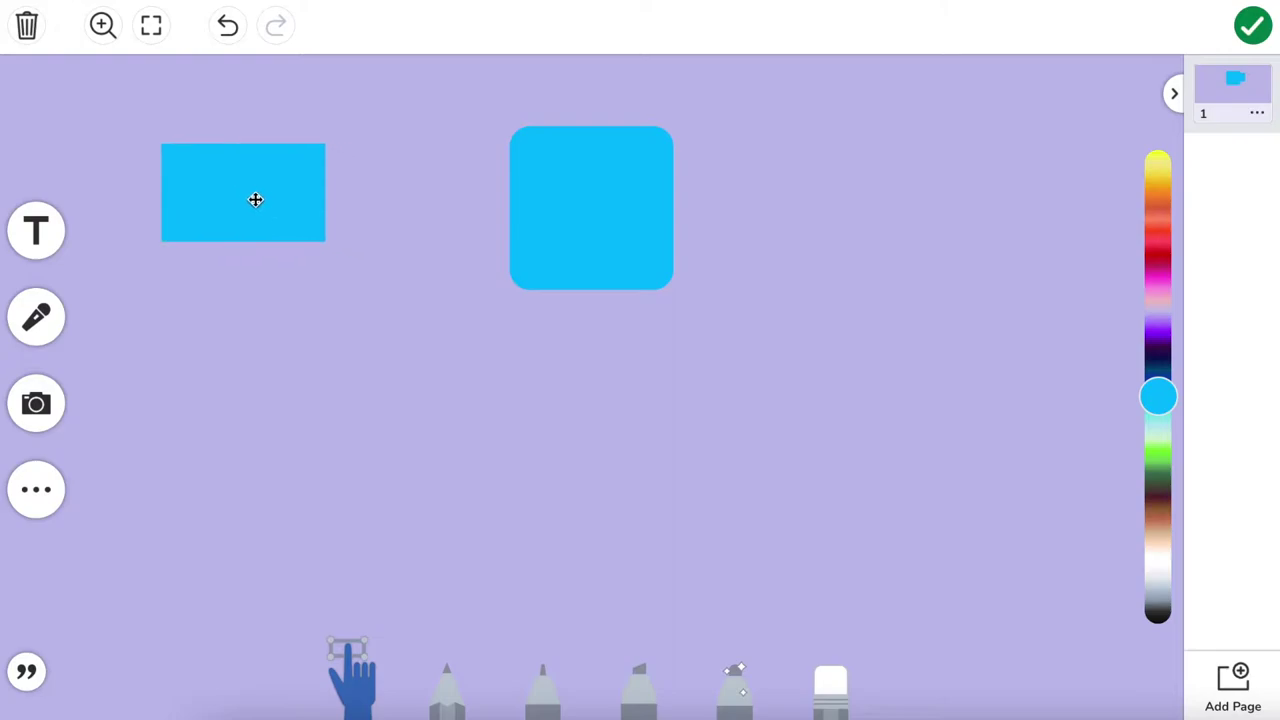
Turn the rectangle purple and enlarge it to cover most of the page
drag(1157, 396, 1152, 333)
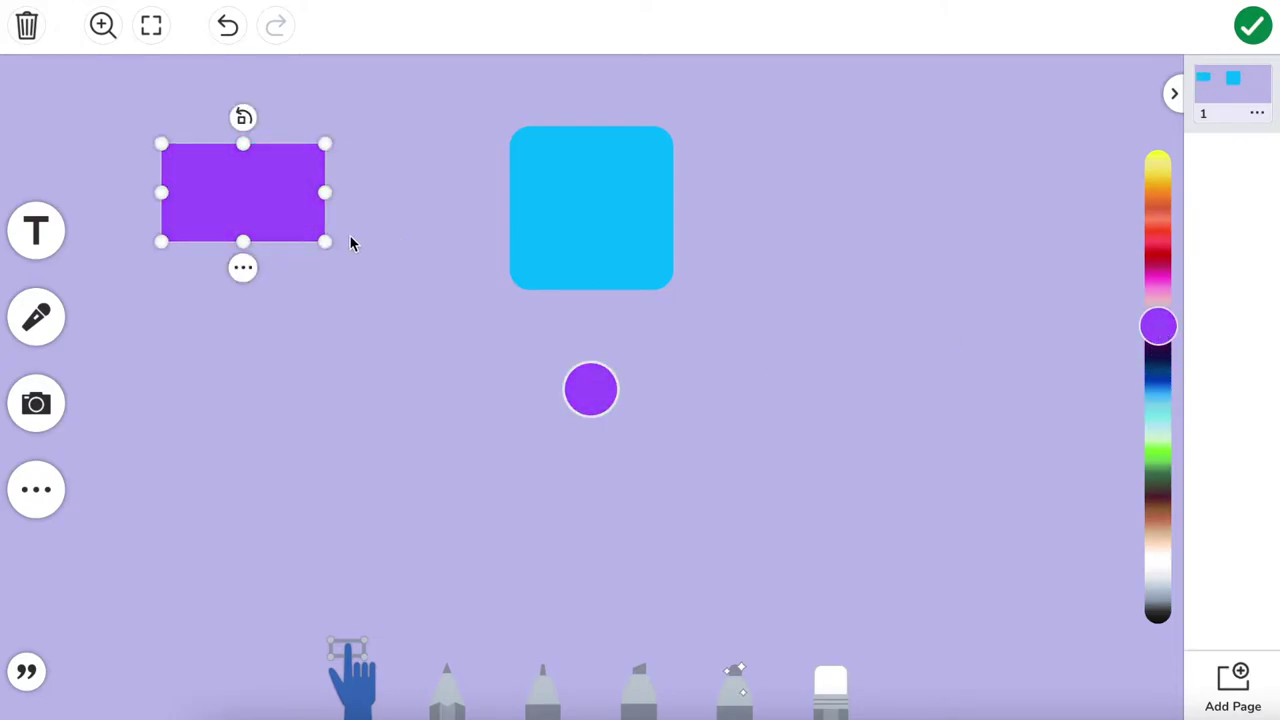
drag(325, 241, 1157, 631)
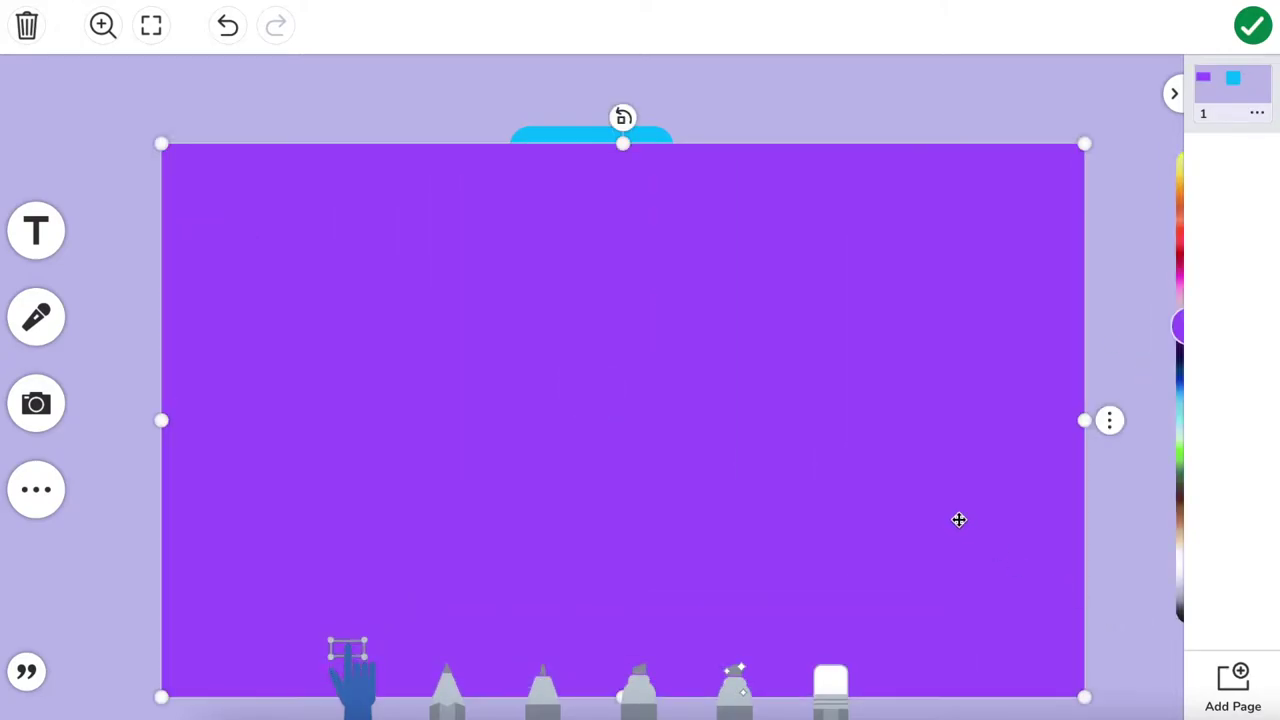
drag(959, 519, 941, 510)
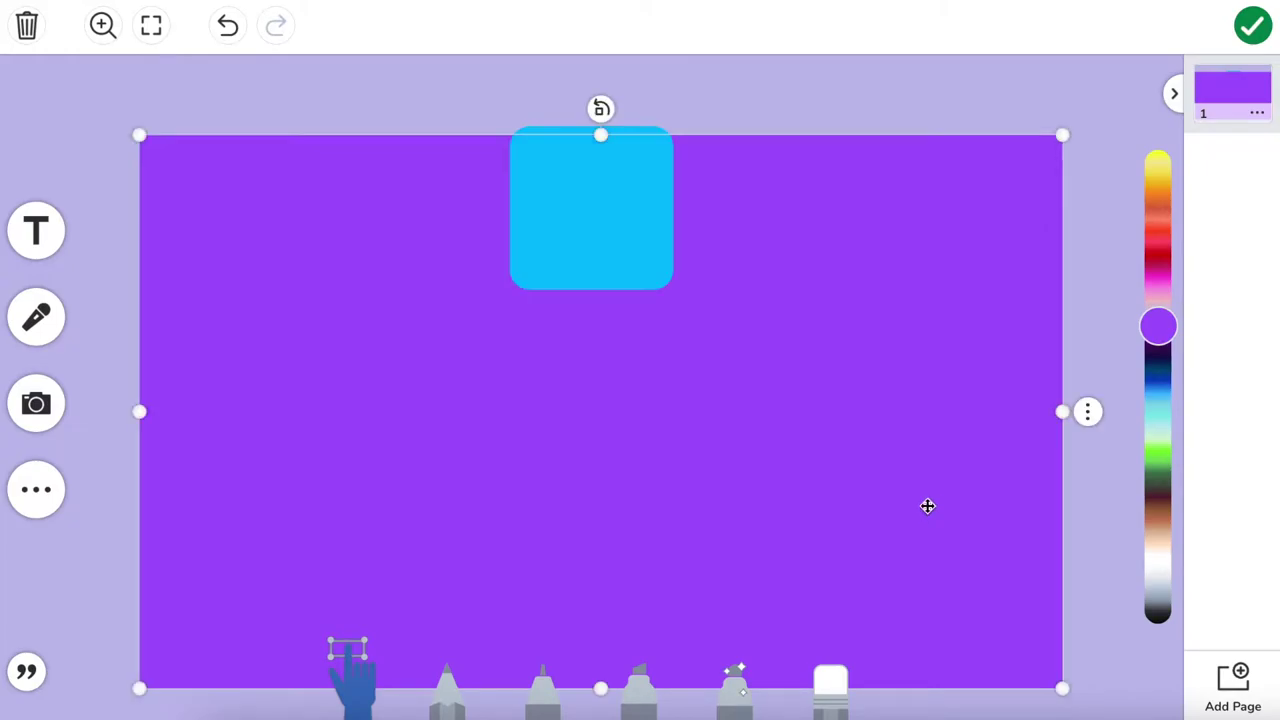
Stretch the rounded square over the purple frame and make it a white card
drag(631, 180, 271, 206)
drag(314, 315, 1051, 672)
click(1162, 563)
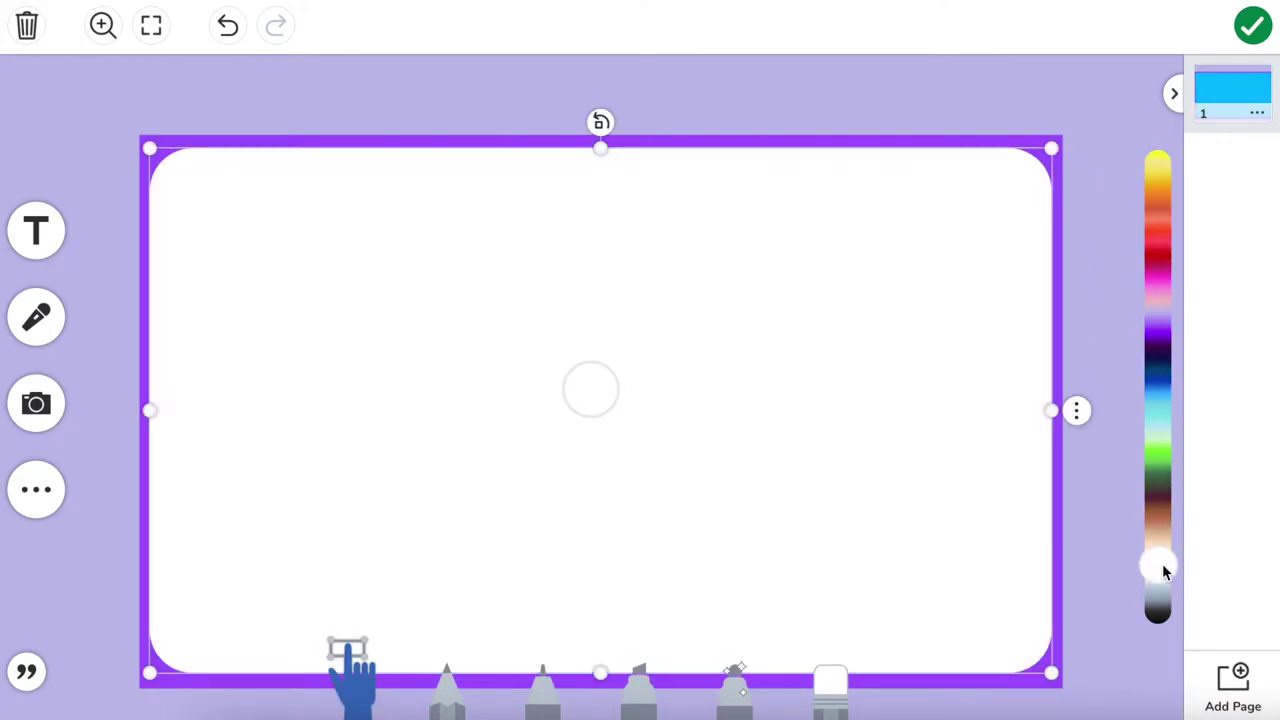
click(1100, 420)
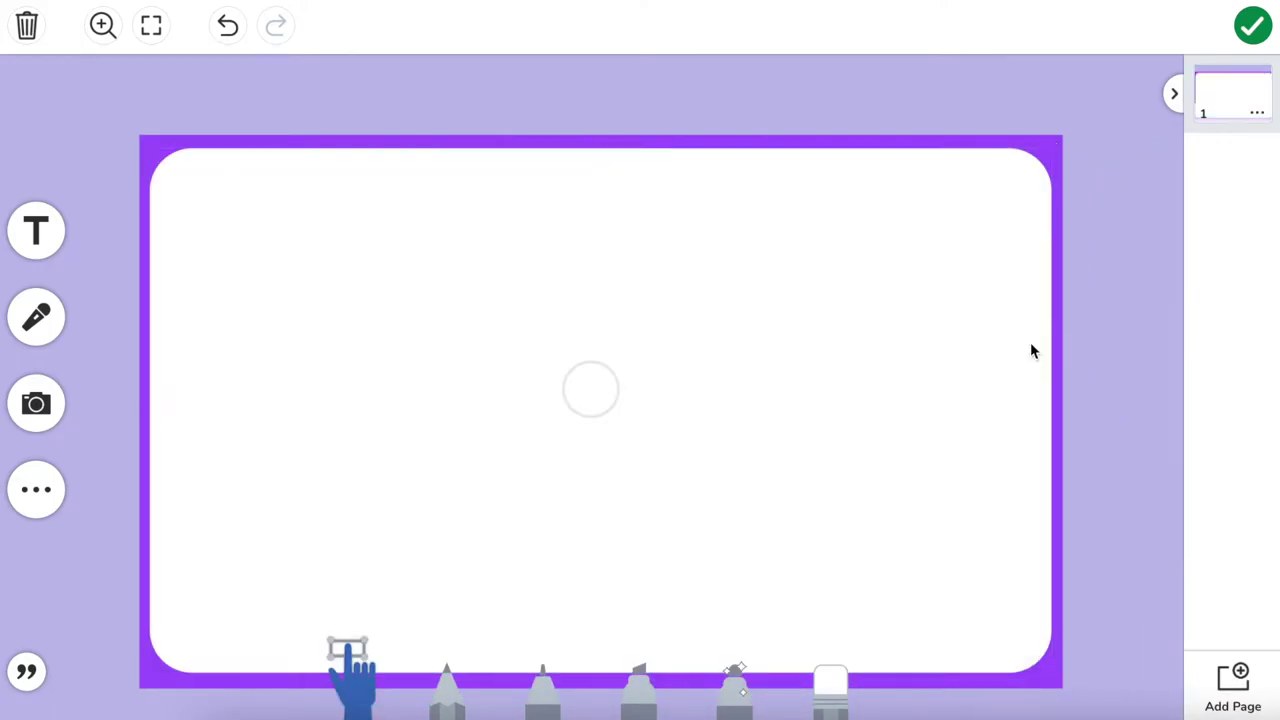
click(690, 330)
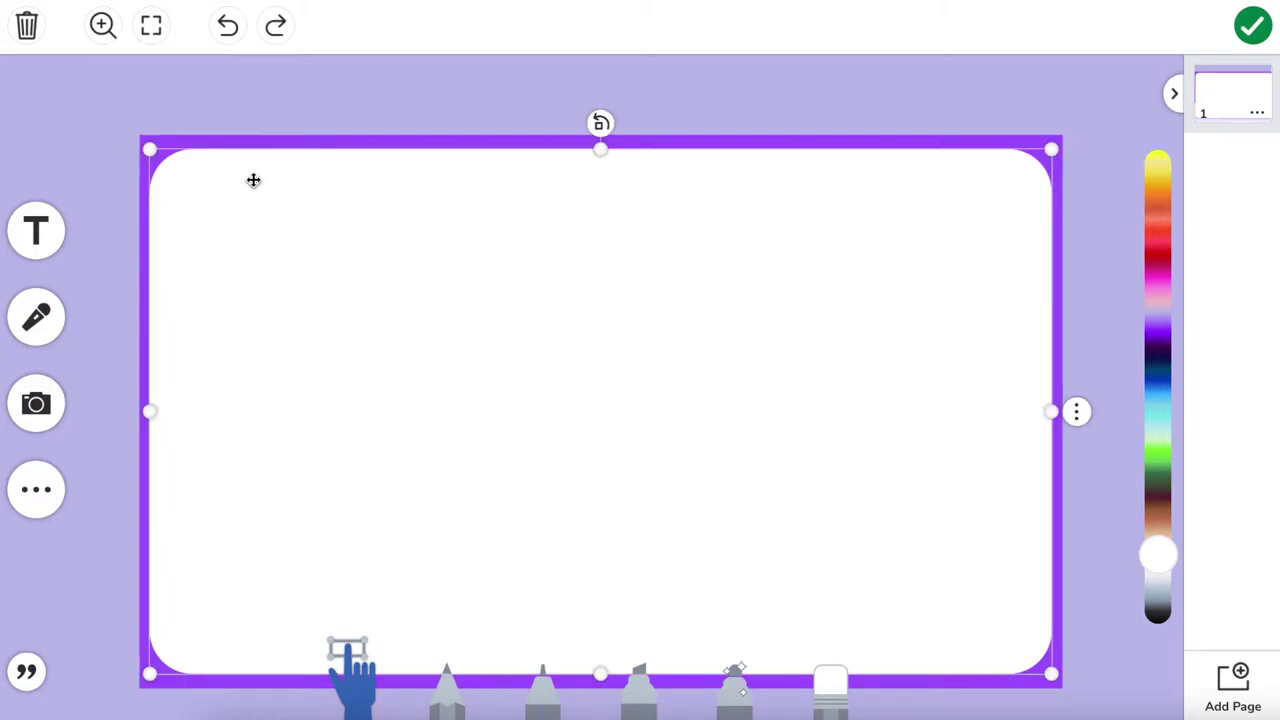
drag(240, 167, 253, 180)
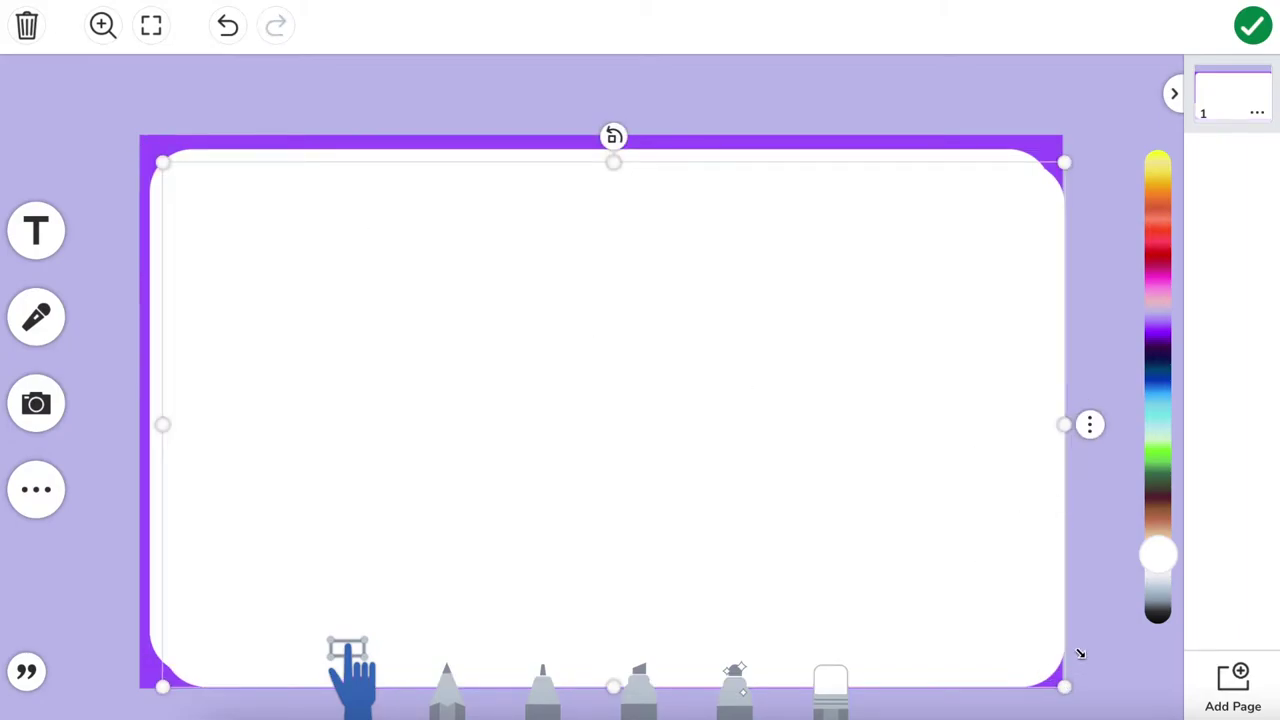
Make a small purple rounded tab on the top edge and copy-paste it for more tabs
drag(1162, 566, 1157, 334)
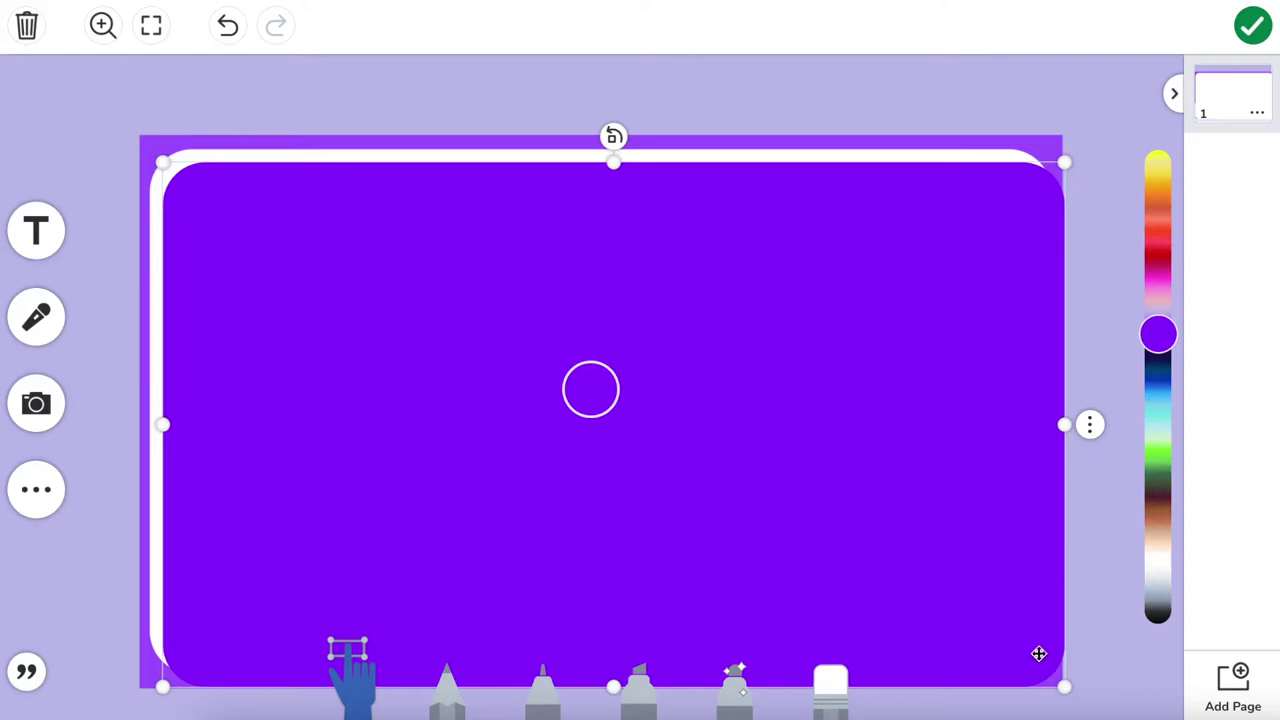
drag(1066, 697, 510, 308)
drag(450, 259, 1106, 318)
key(ctrl+c)
key(ctrl+v)
key(ctrl+v)
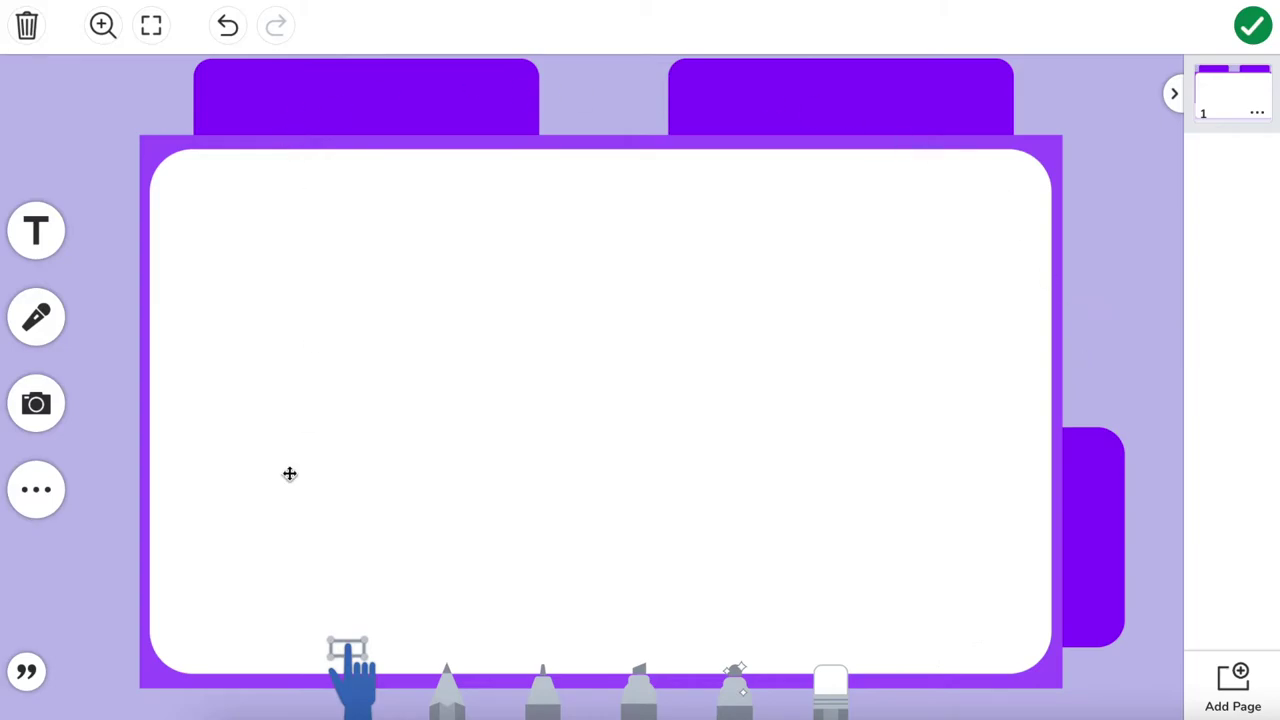
Add white labels 'Tricky Words' and 'Glossary' on the top tabs
click(34, 229)
text(Tricky Words)
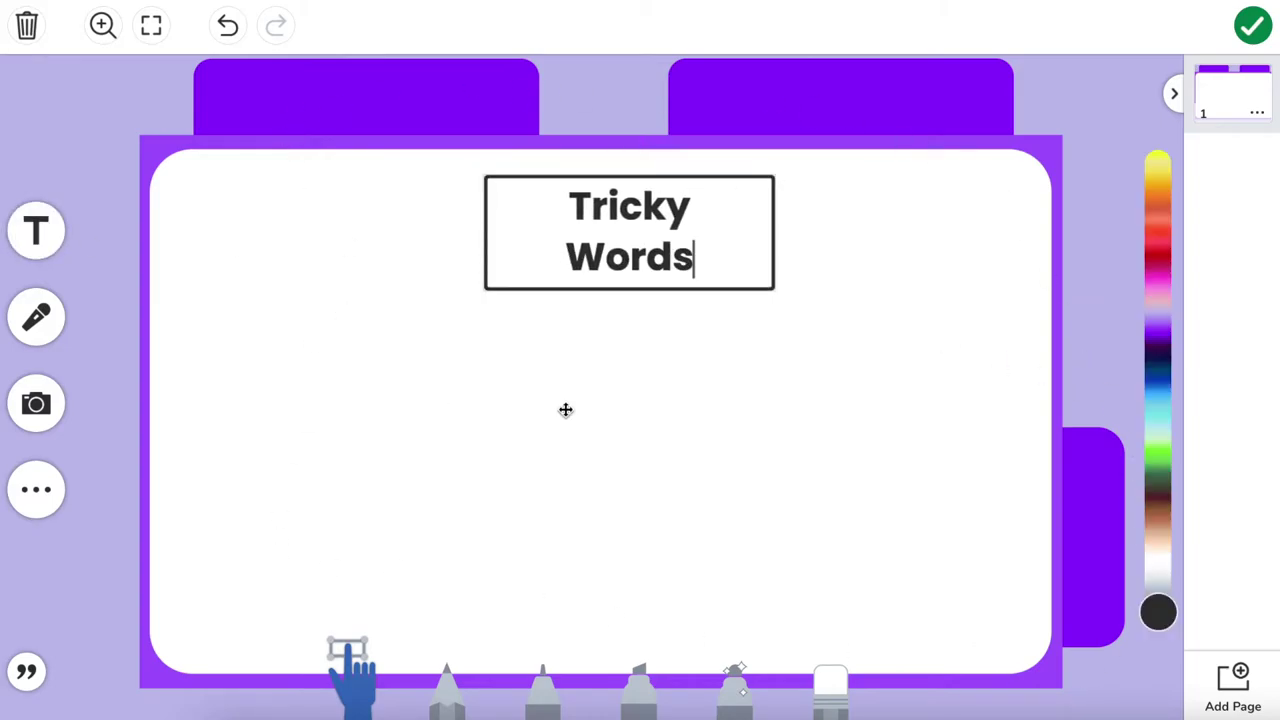
click(646, 149)
drag(571, 206, 400, 95)
text(Glossary)
Copy a label, rotate it vertically onto the right tab, and retype it as 'Next Page'
key(ctrl+c)
key(ctrl+v)
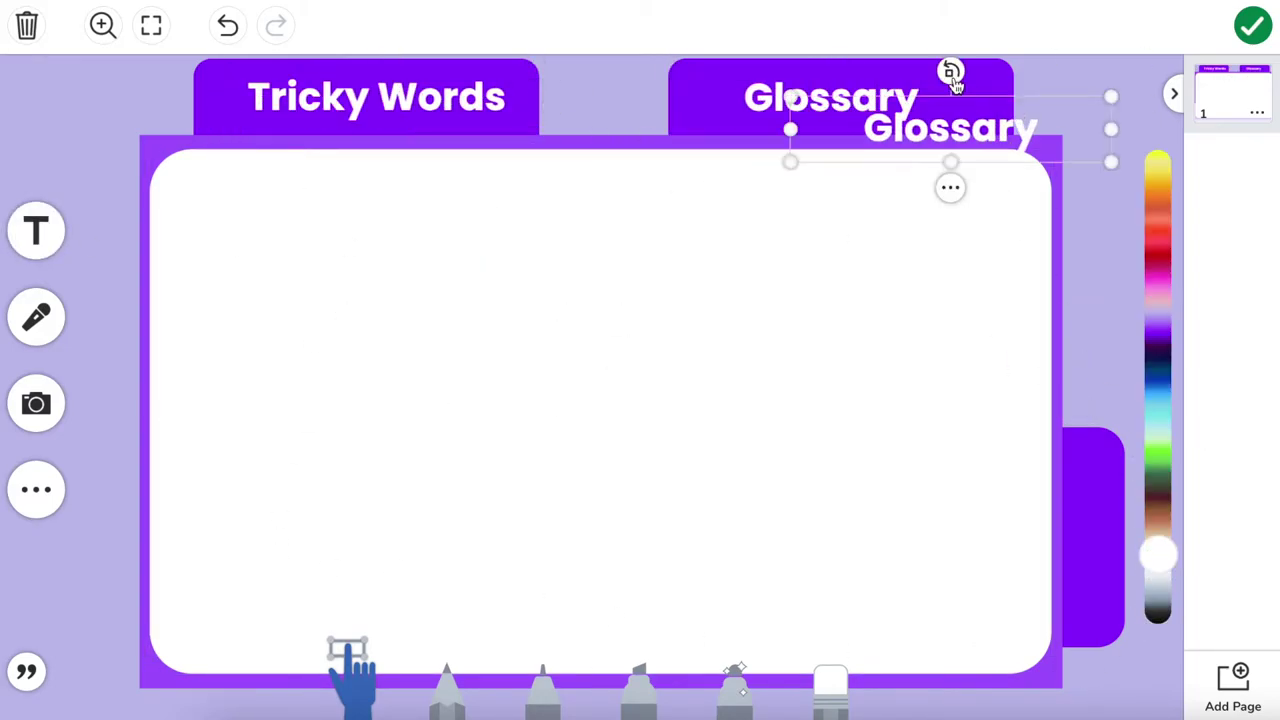
drag(951, 129, 1088, 530)
key(ctrl+a)
text(Next Page)
click(1081, 276)
click(1096, 285)
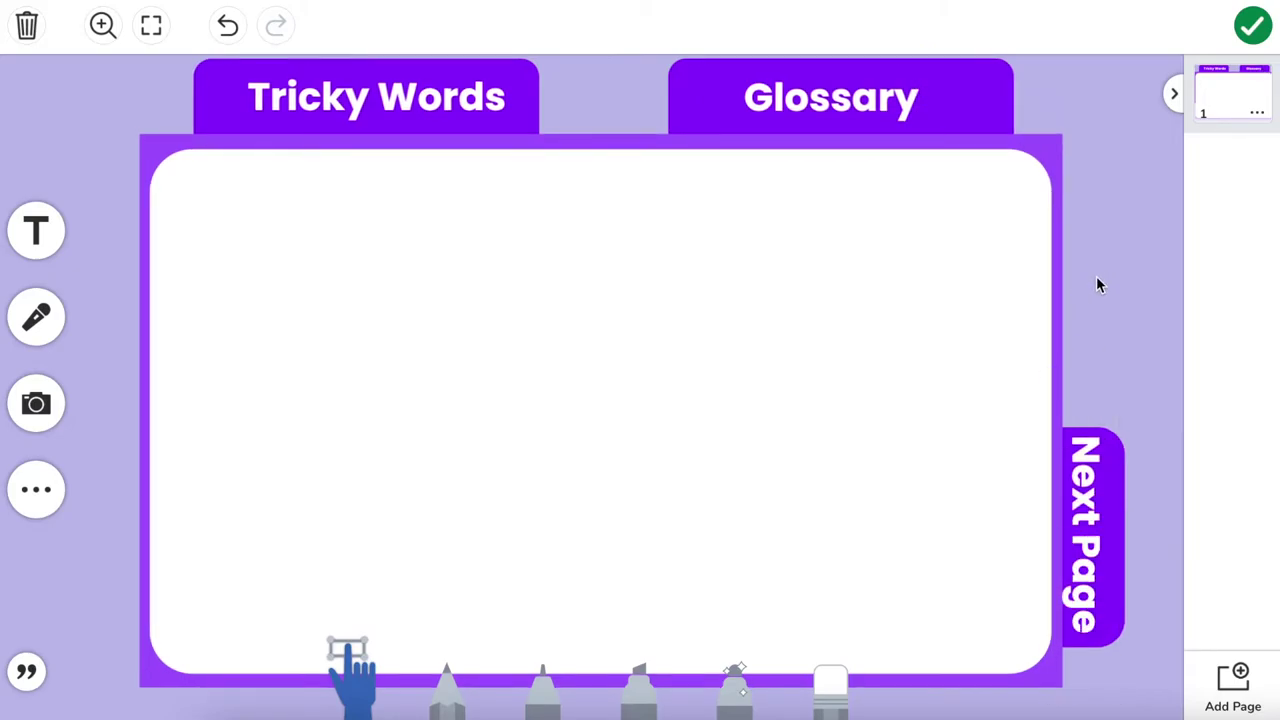
click(1258, 116)
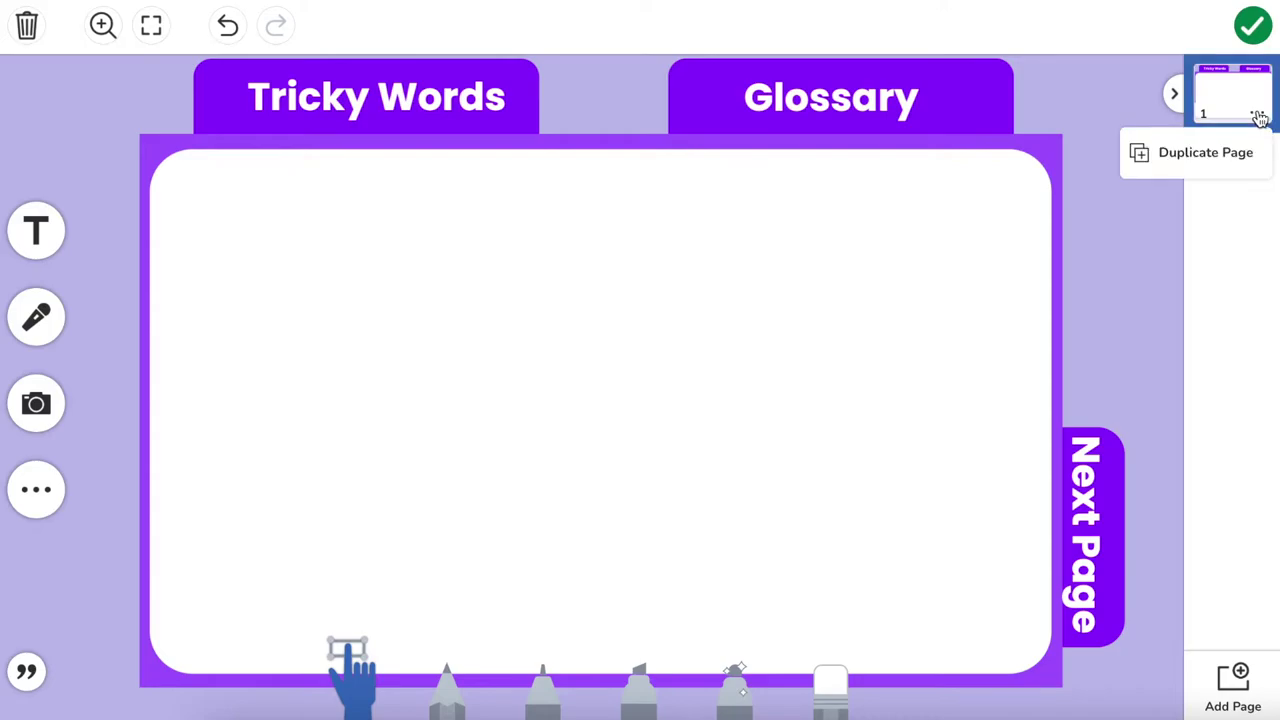
click(1234, 152)
click(1258, 193)
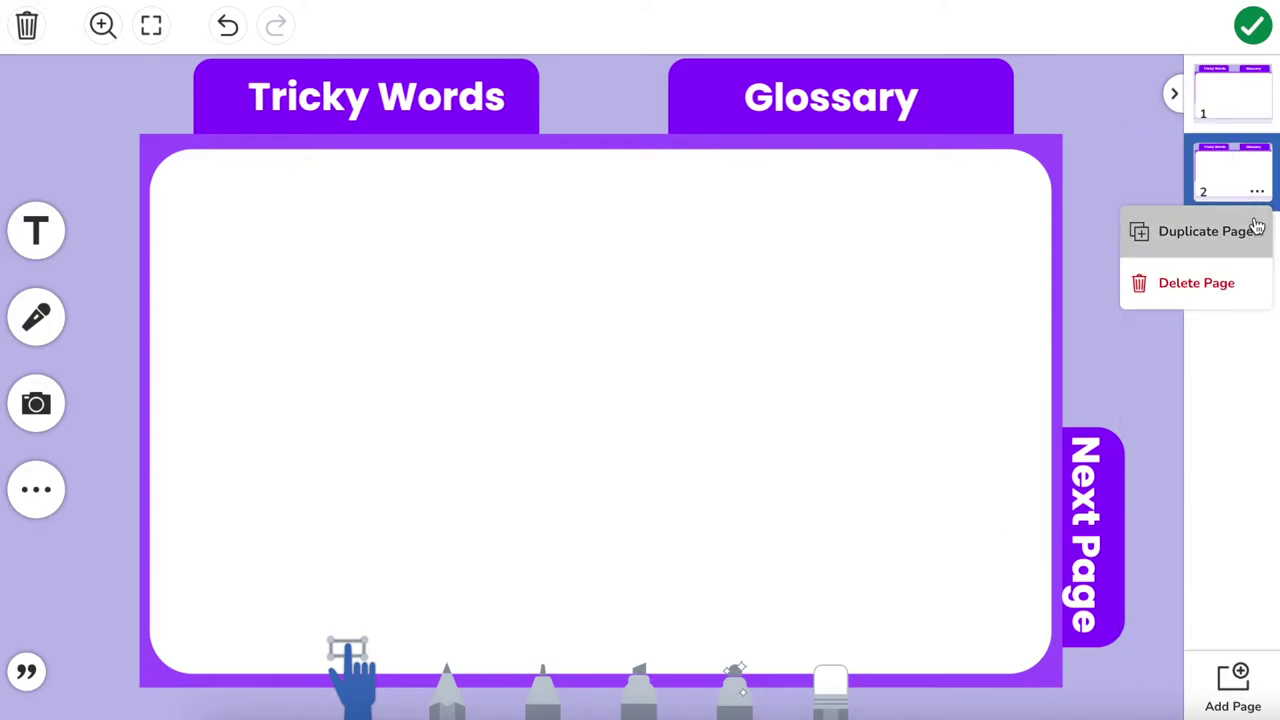
click(1256, 230)
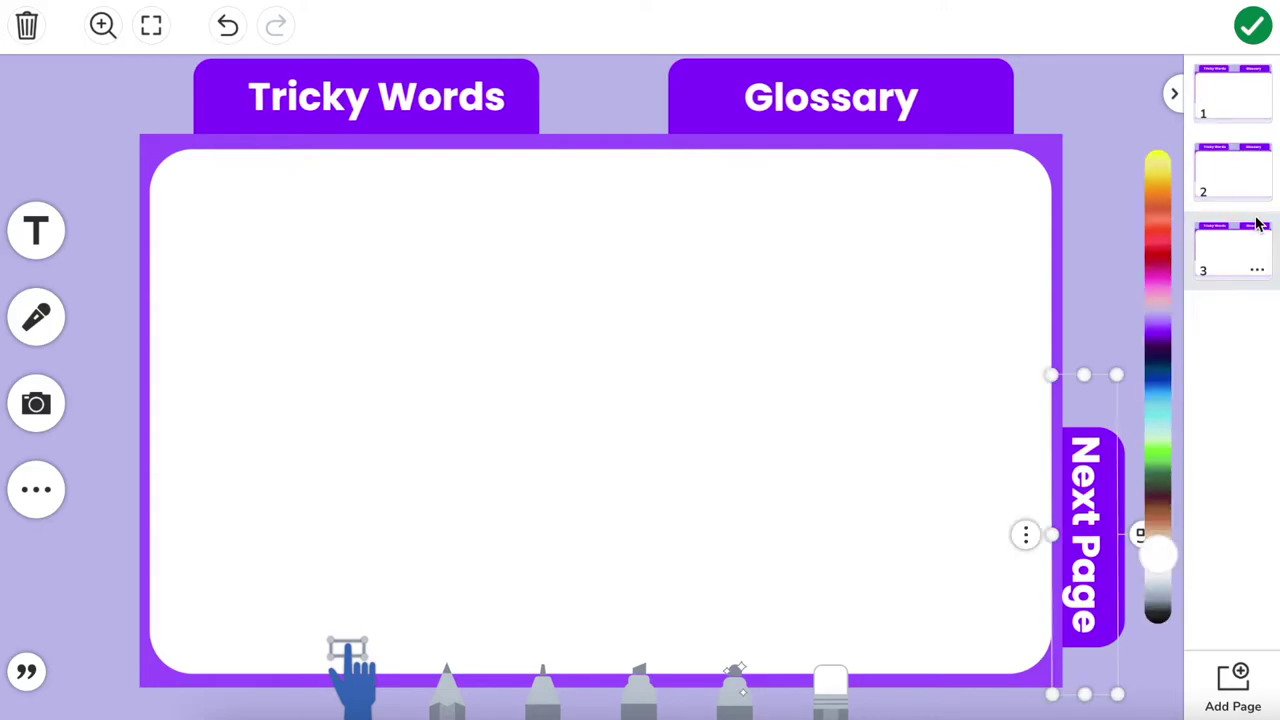
click(1089, 290)
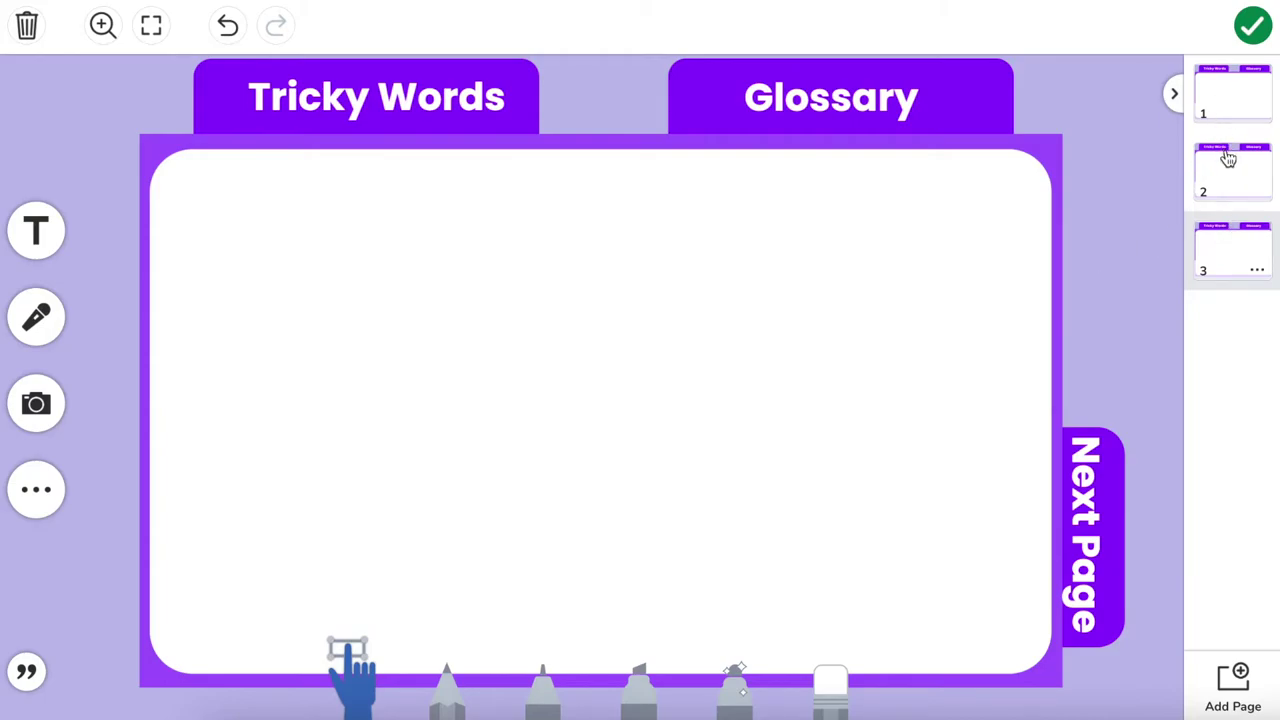
On page 2, make the Tricky Words text purple and its tab white
click(1233, 165)
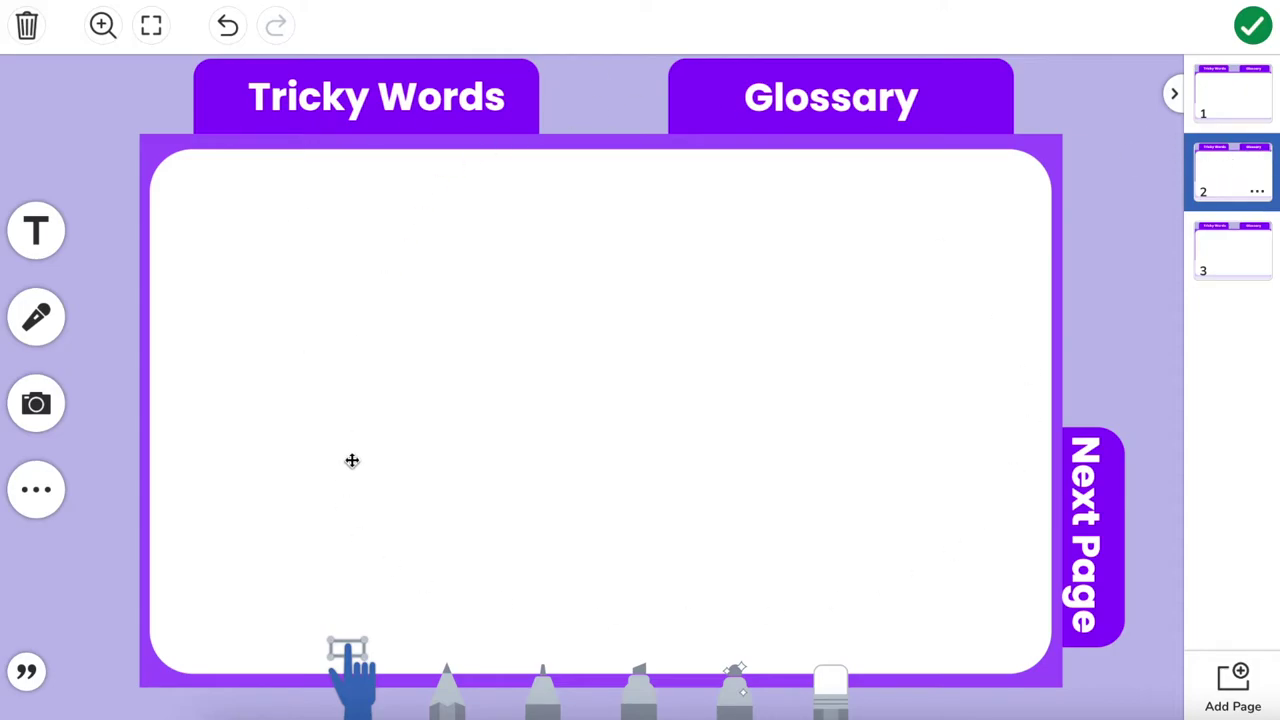
click(534, 71)
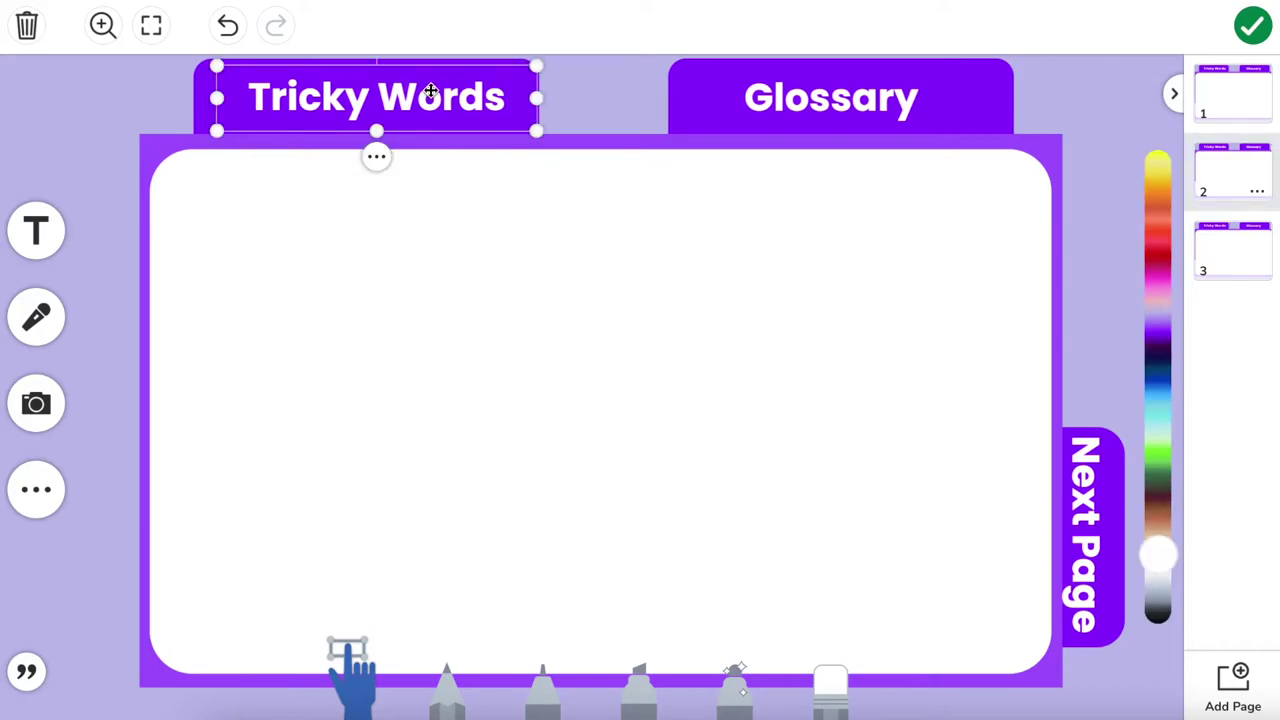
click(1159, 335)
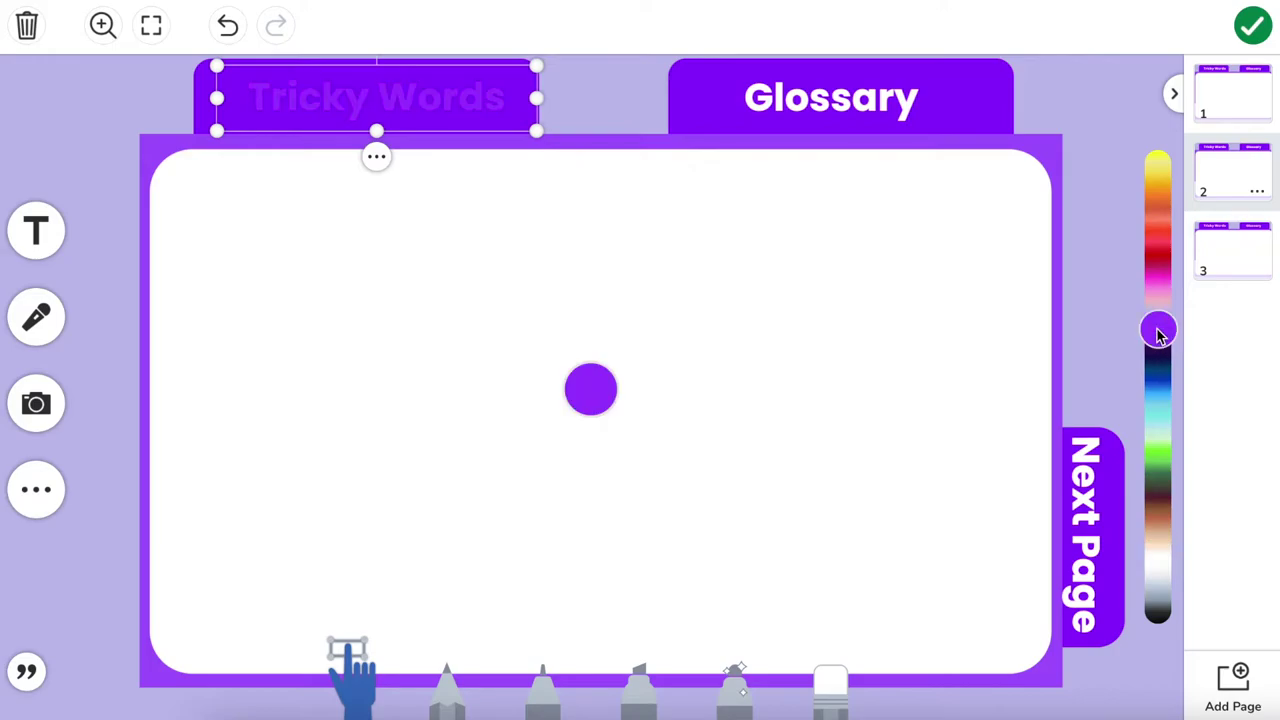
drag(1159, 335, 1158, 340)
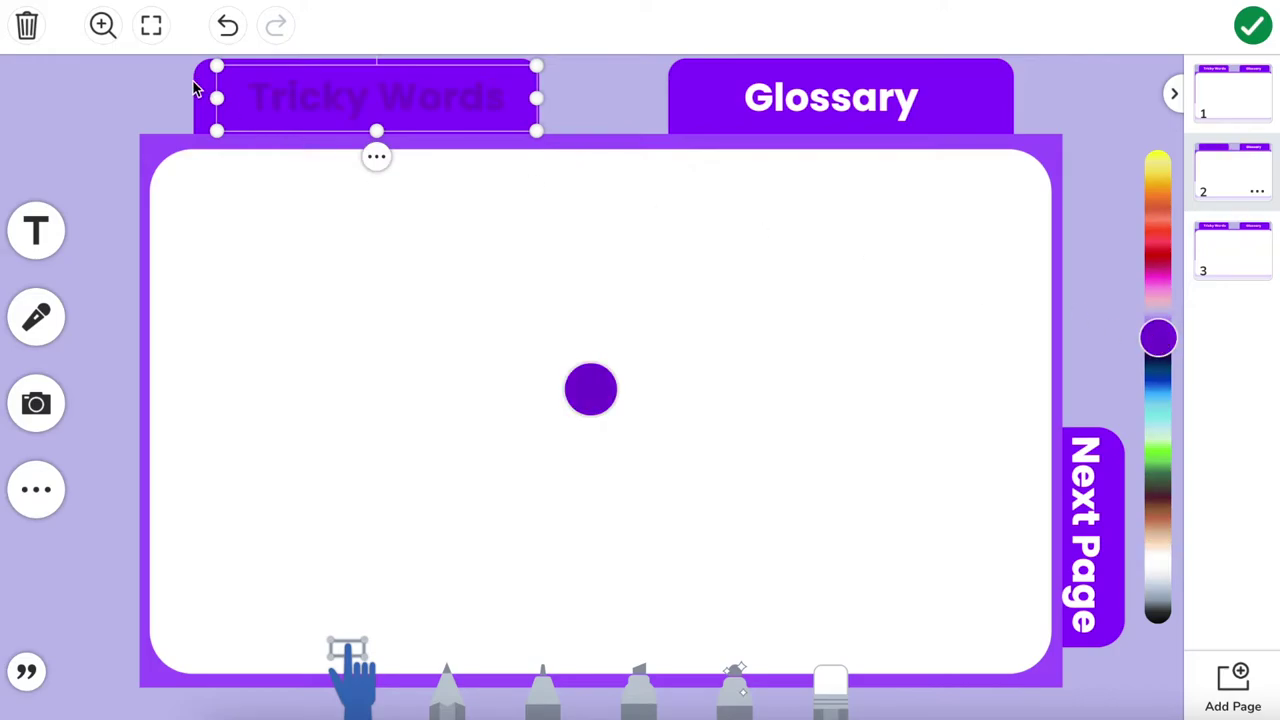
click(195, 80)
click(1160, 560)
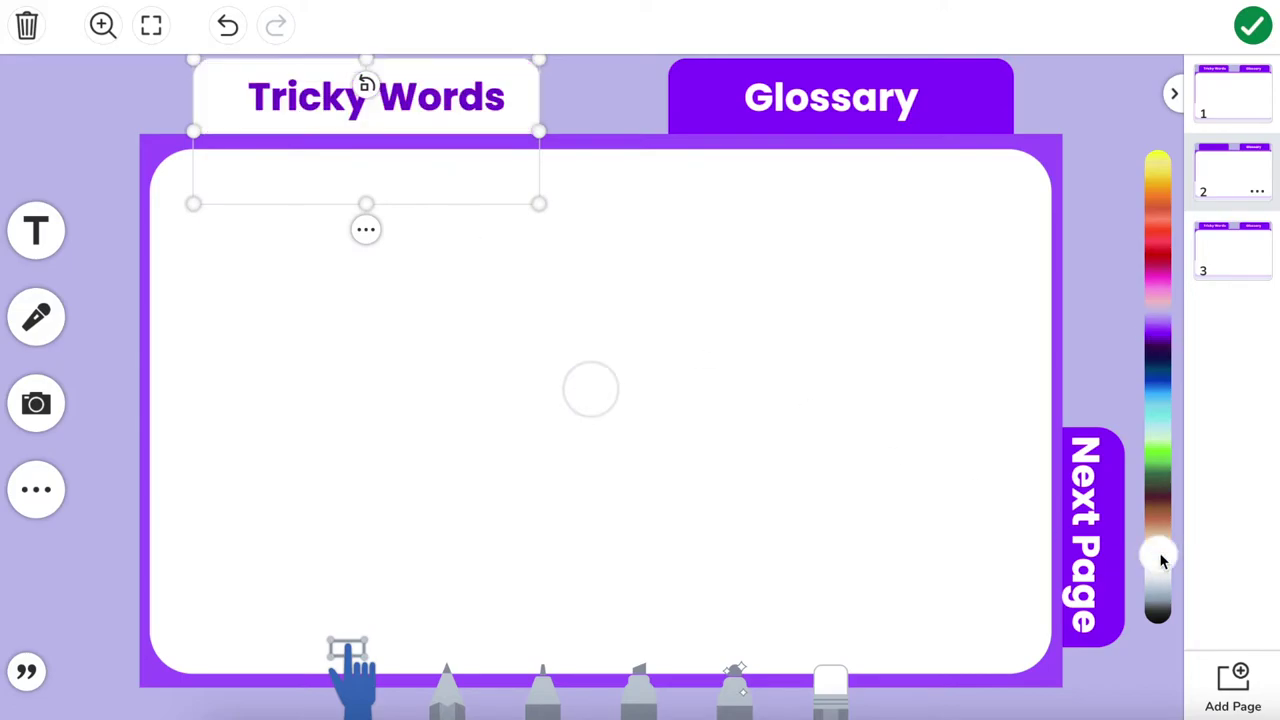
click(1082, 335)
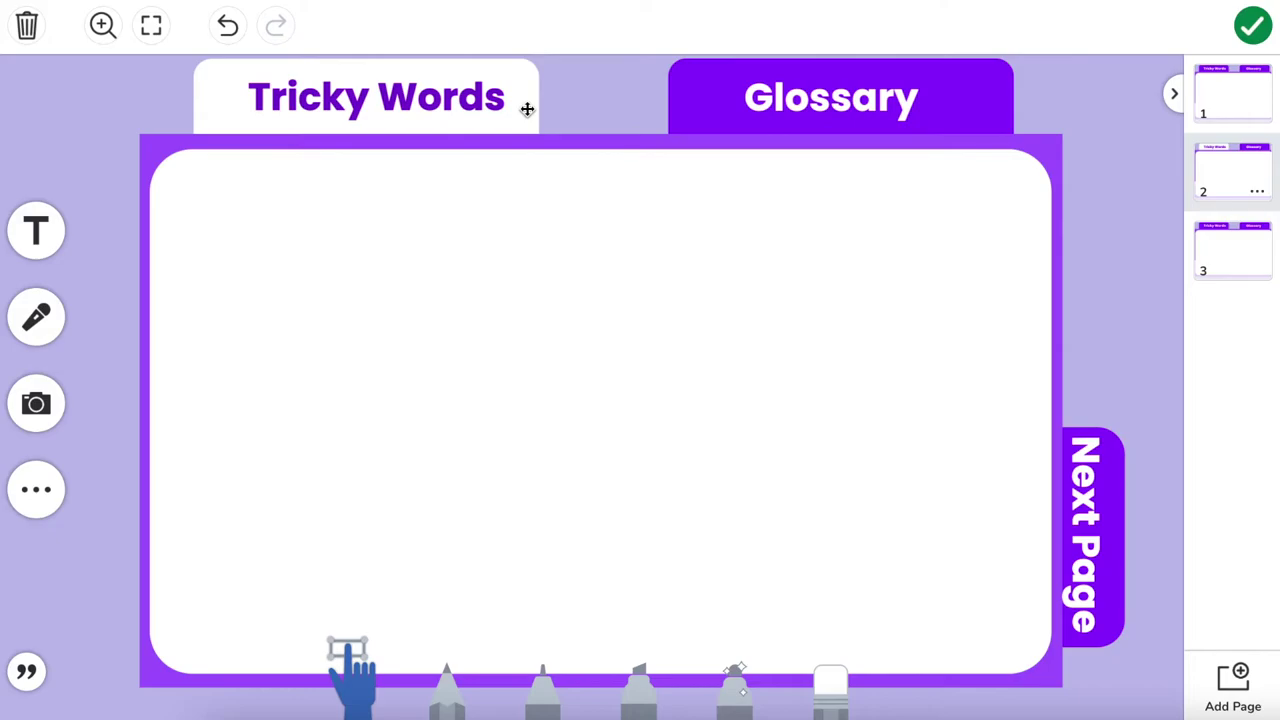
On page 3, make the Glossary text purple and its tab white, then undo the last change
click(1260, 251)
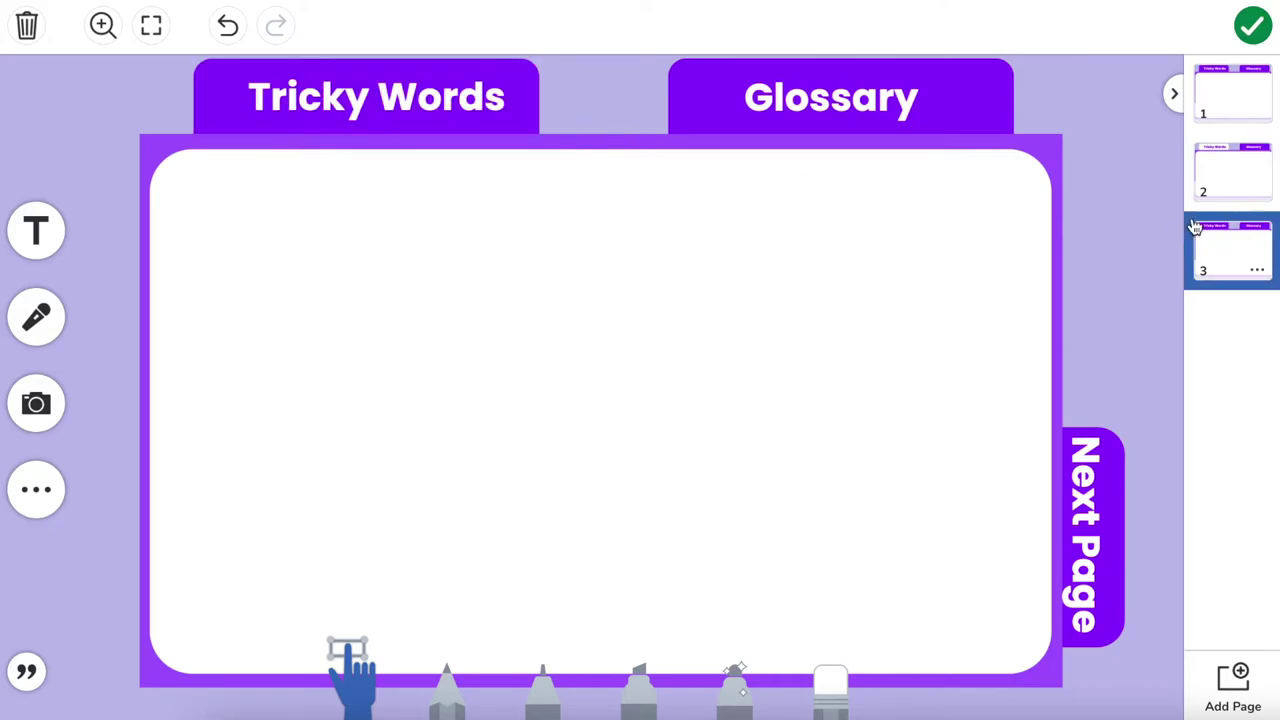
click(880, 96)
click(1160, 338)
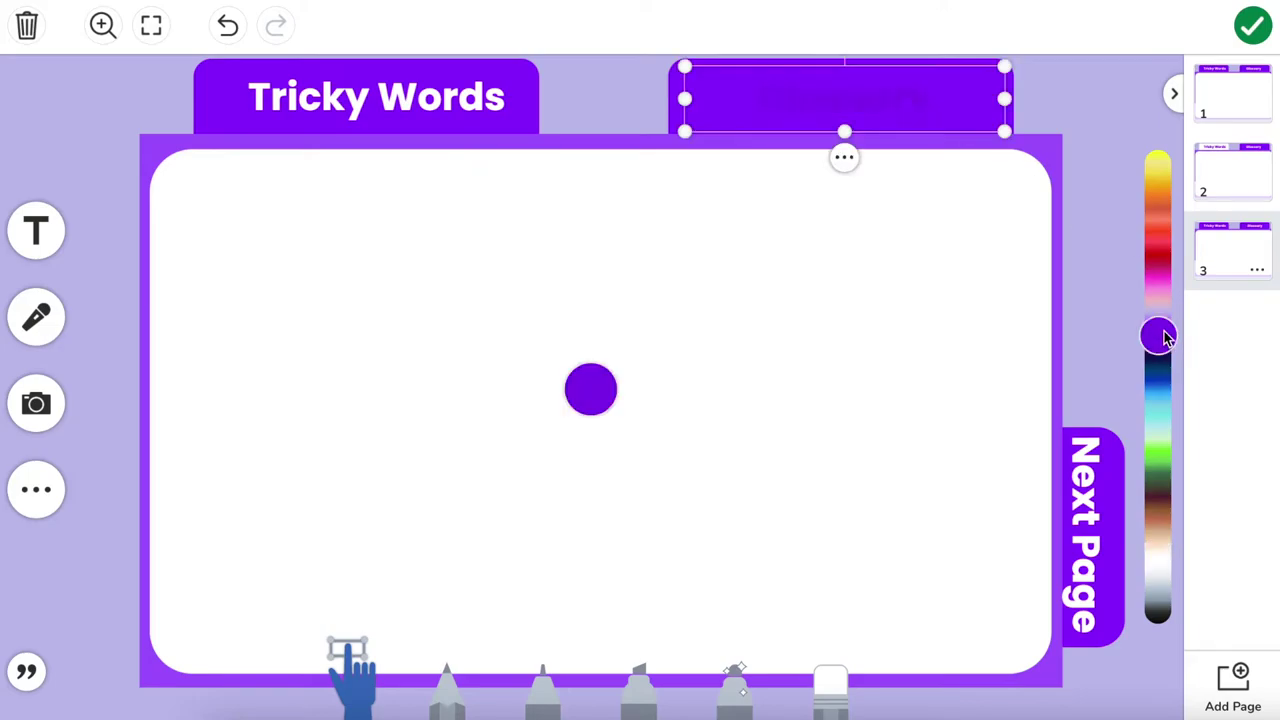
click(1033, 95)
click(1011, 80)
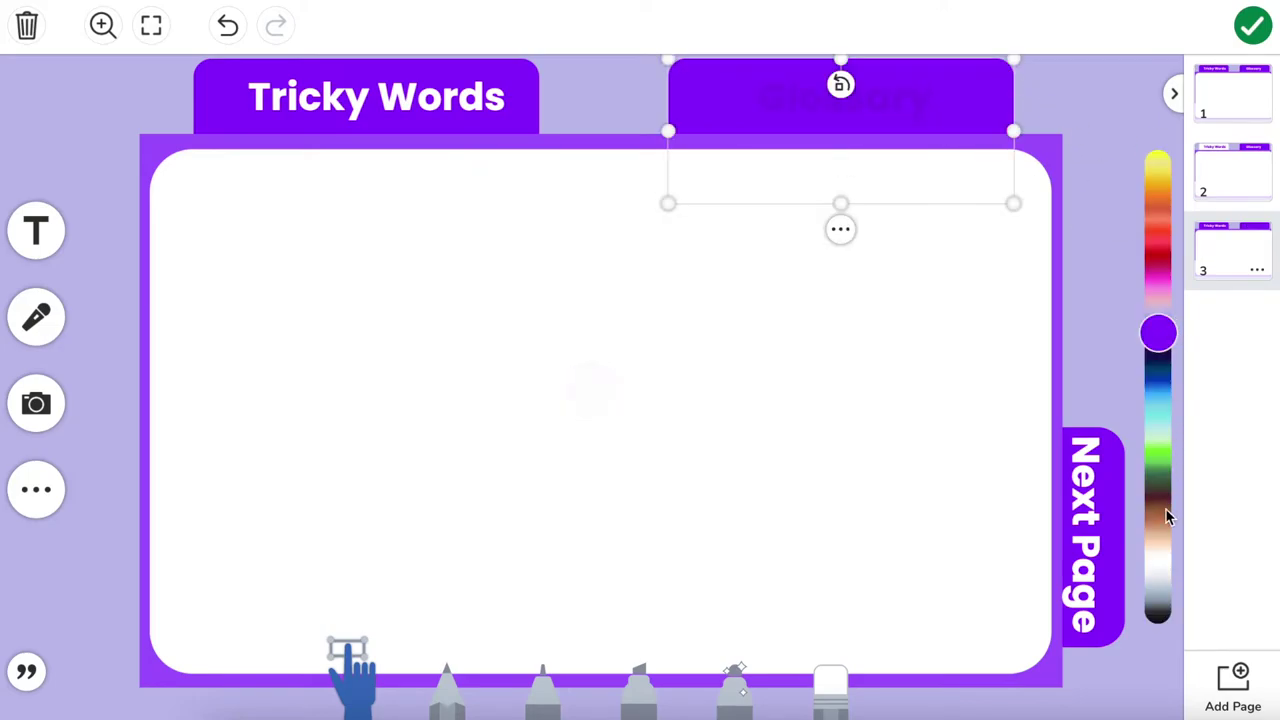
click(1160, 556)
click(1112, 228)
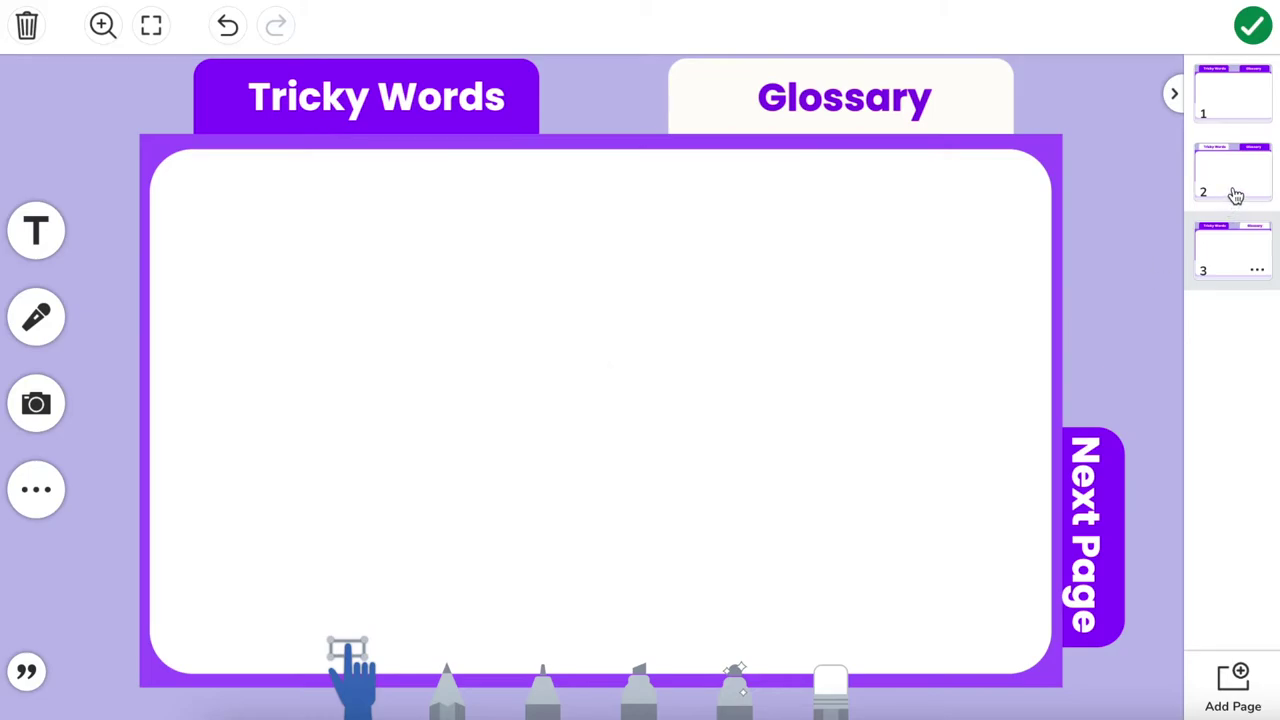
key(ctrl+z)
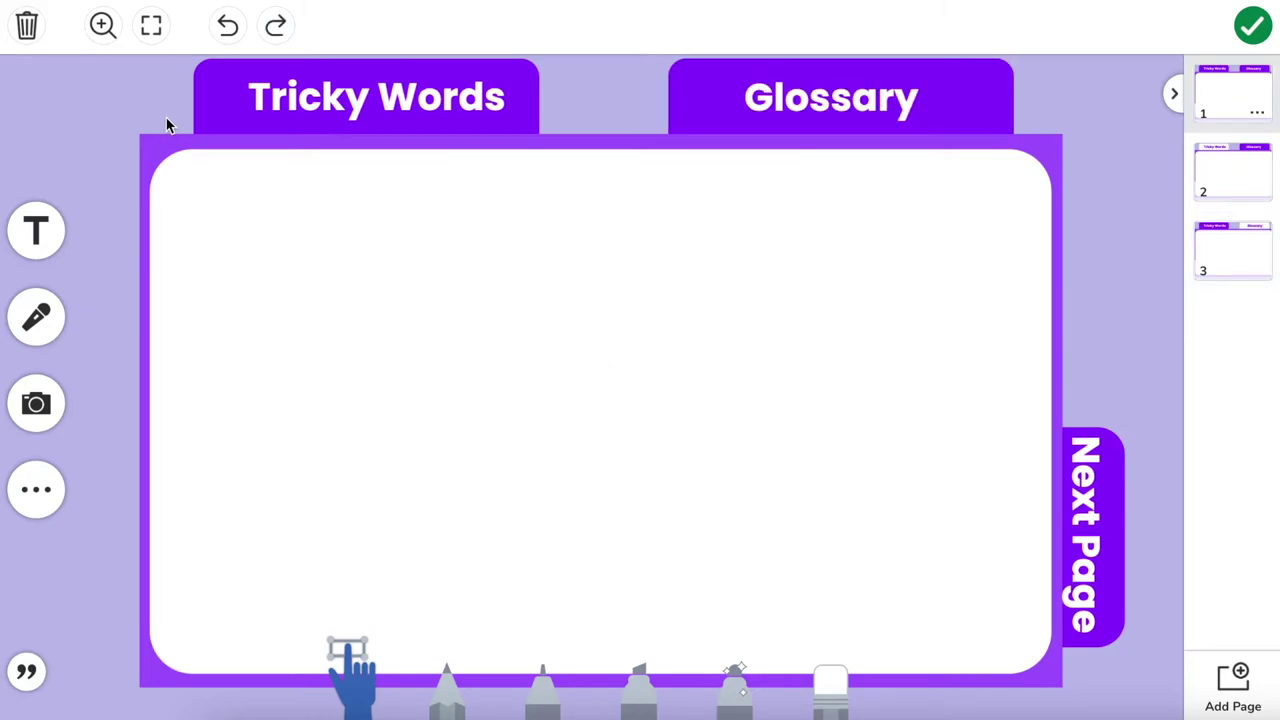
Link page 1's Tricky Words tab to Page 2
click(332, 98)
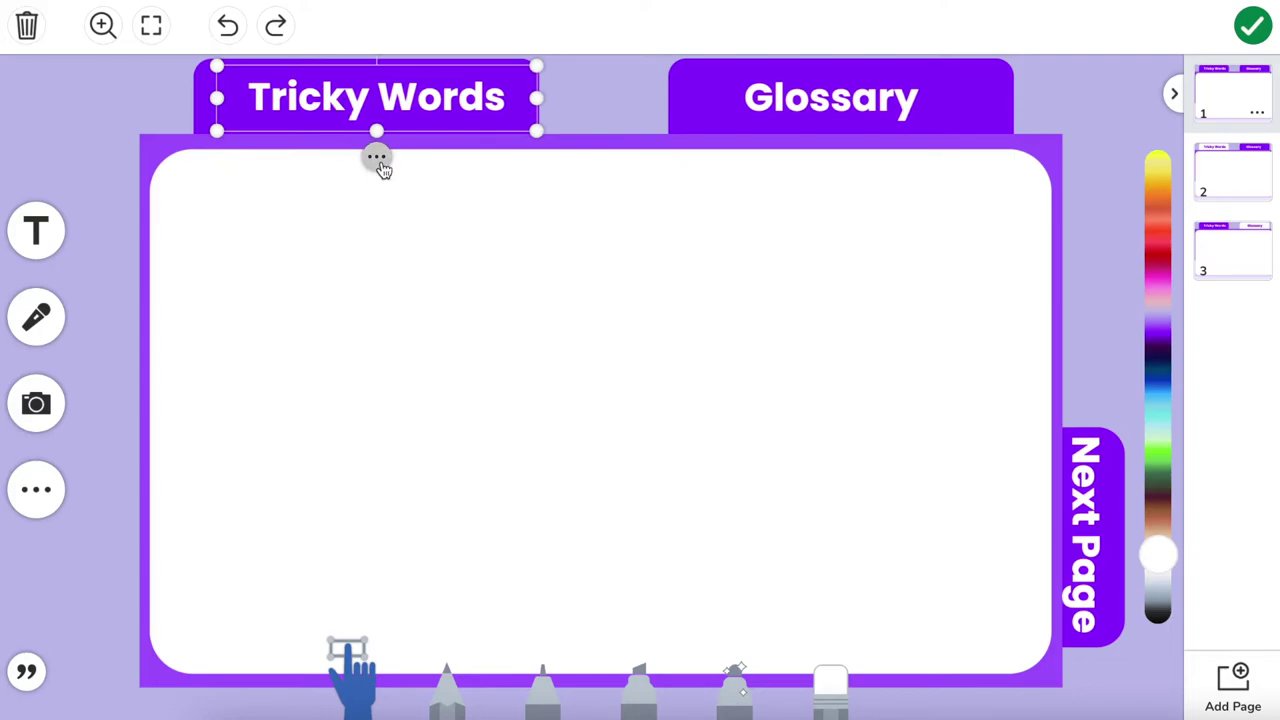
click(377, 160)
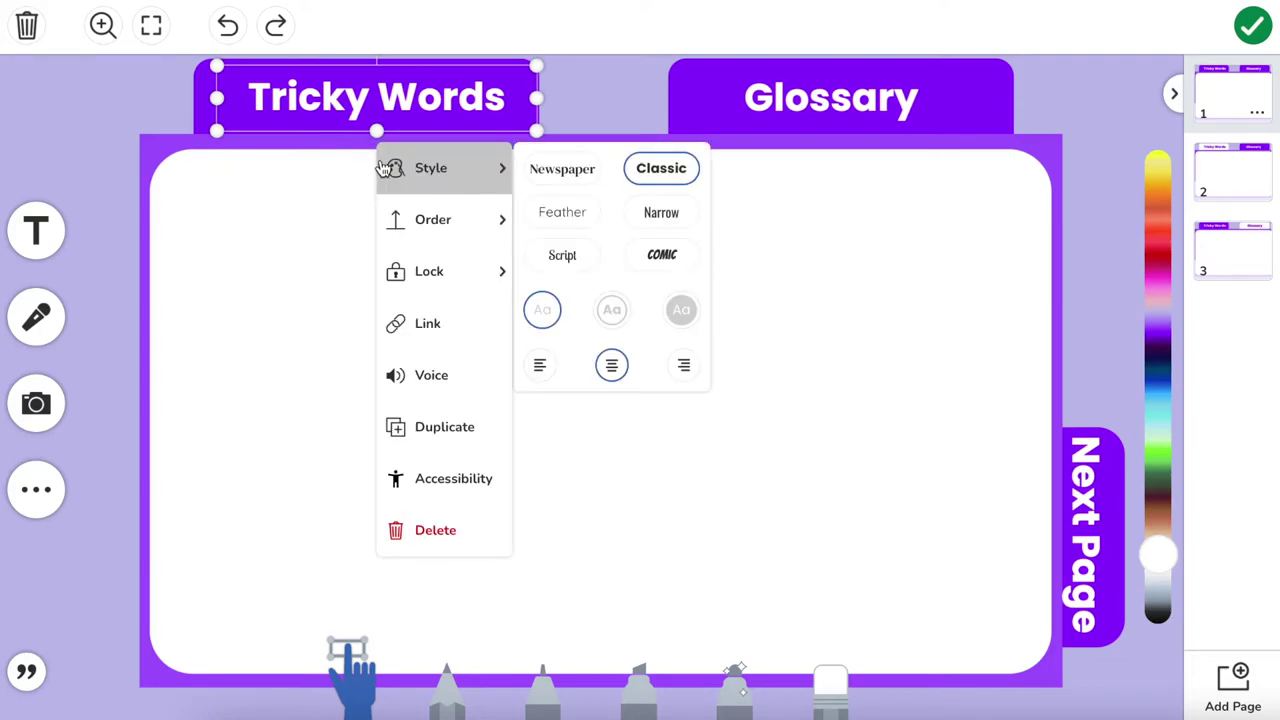
click(449, 340)
click(396, 276)
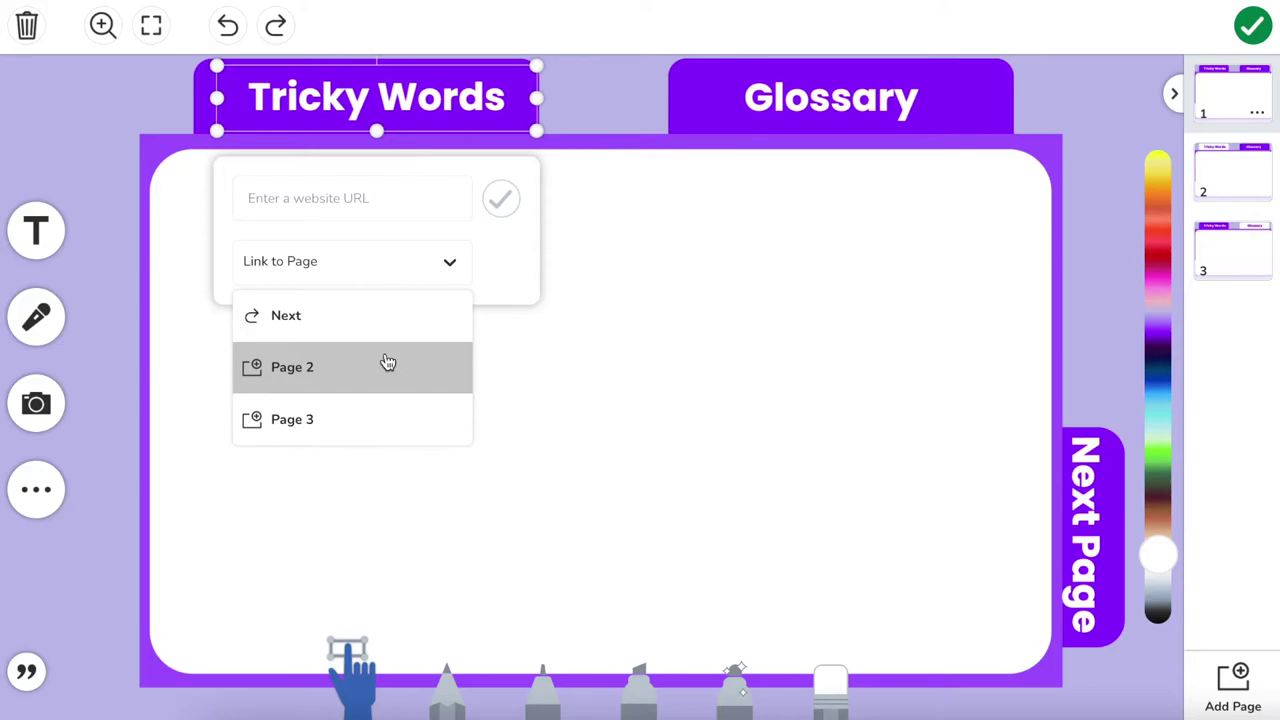
click(386, 364)
Link page 1's Glossary tab to Page 3
click(790, 102)
click(828, 155)
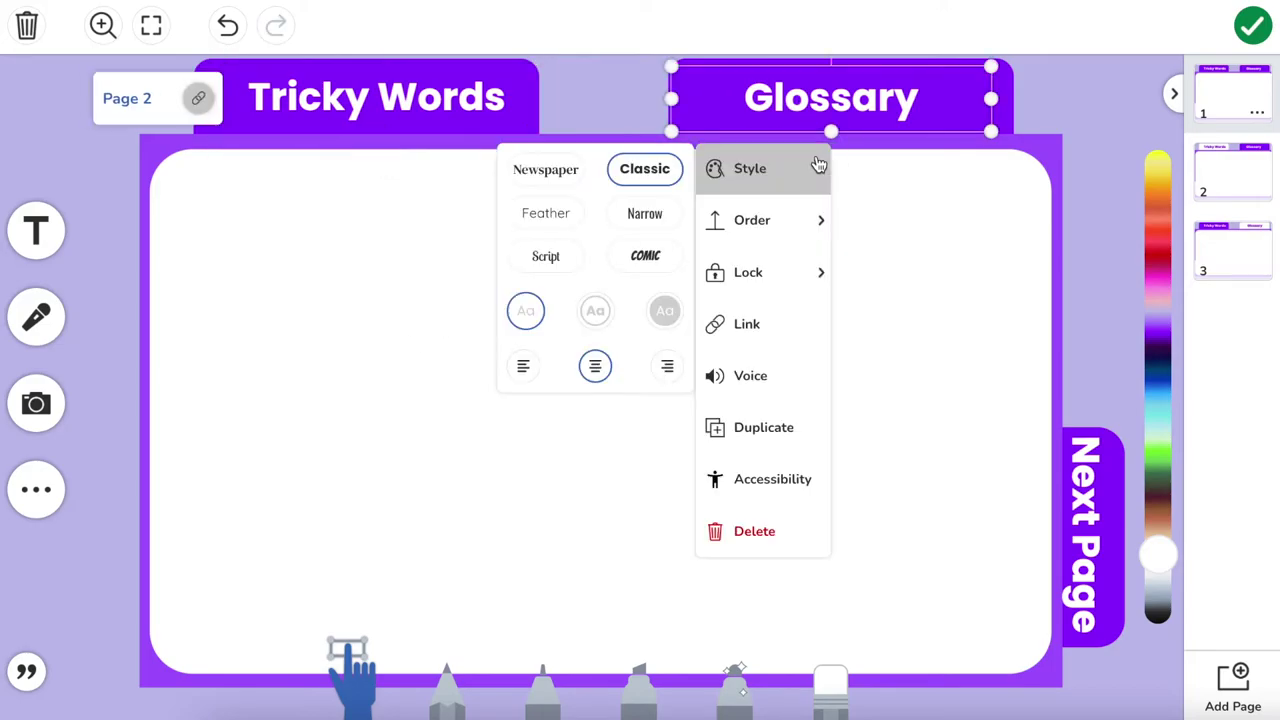
click(773, 338)
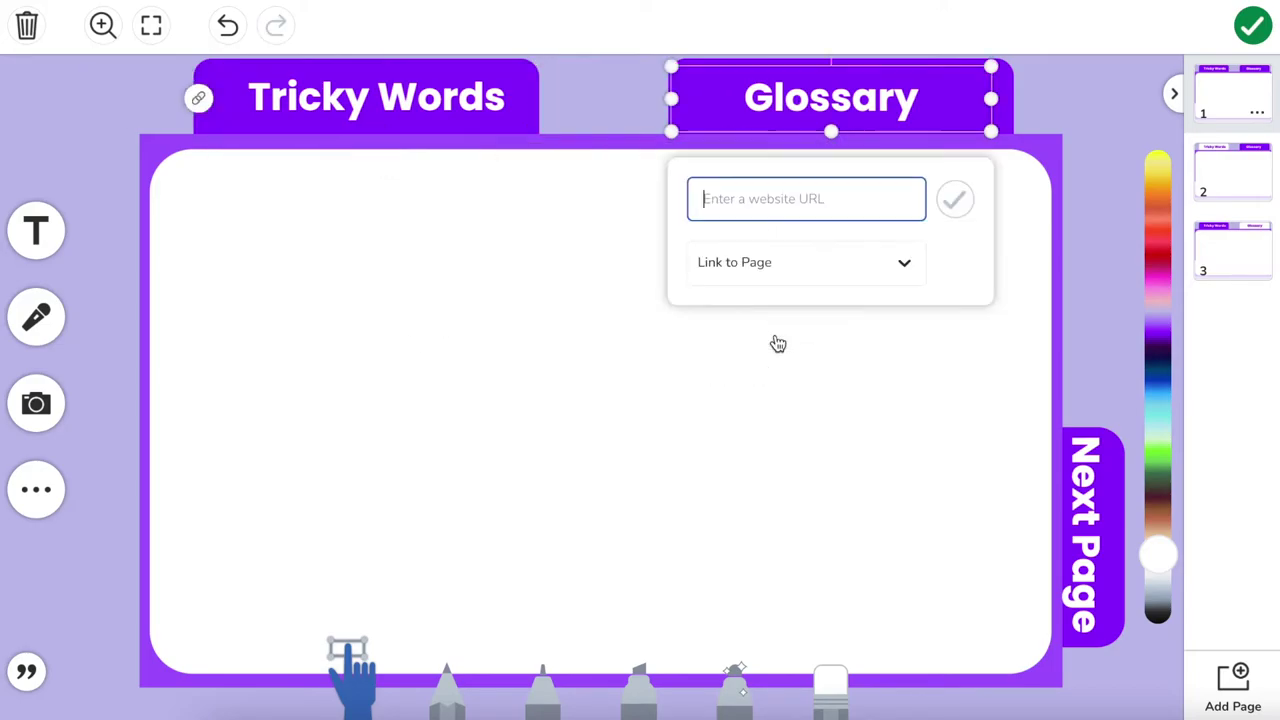
click(779, 280)
click(789, 420)
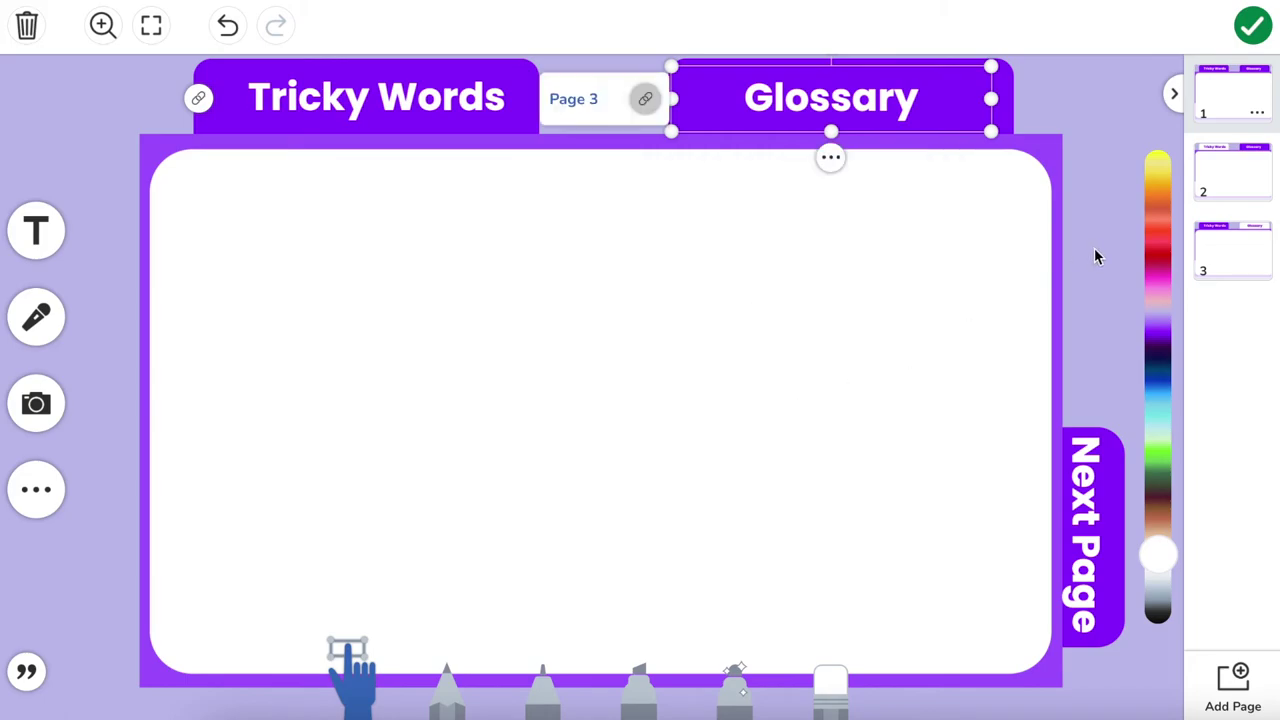
click(1091, 249)
Link page 1's Next Page tab to the next page
click(1098, 511)
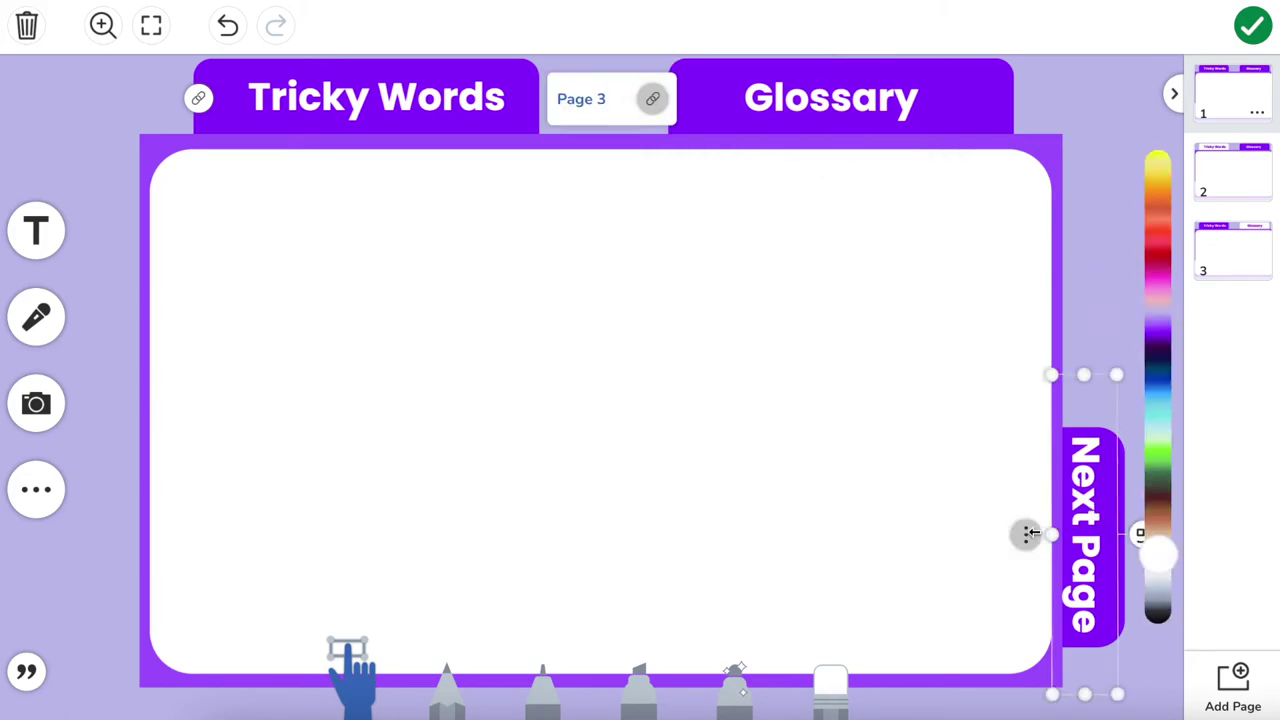
click(1026, 534)
mouse_move(986, 277)
click(960, 301)
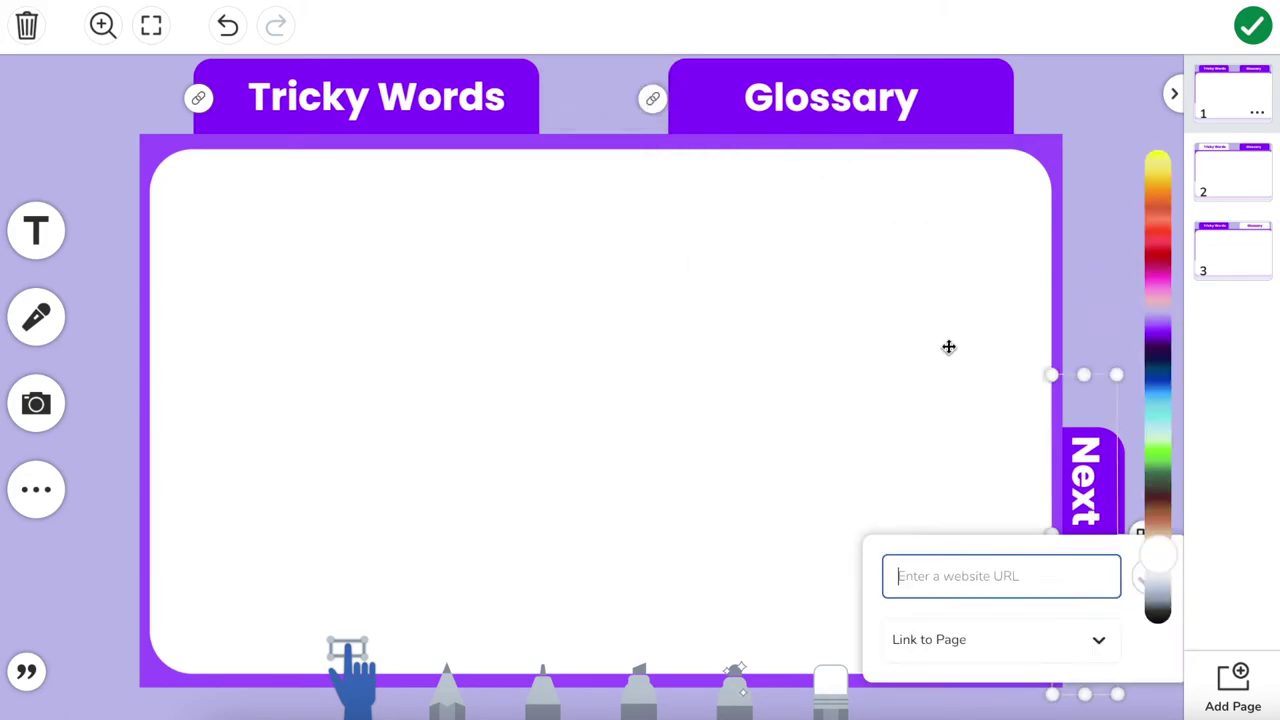
click(990, 645)
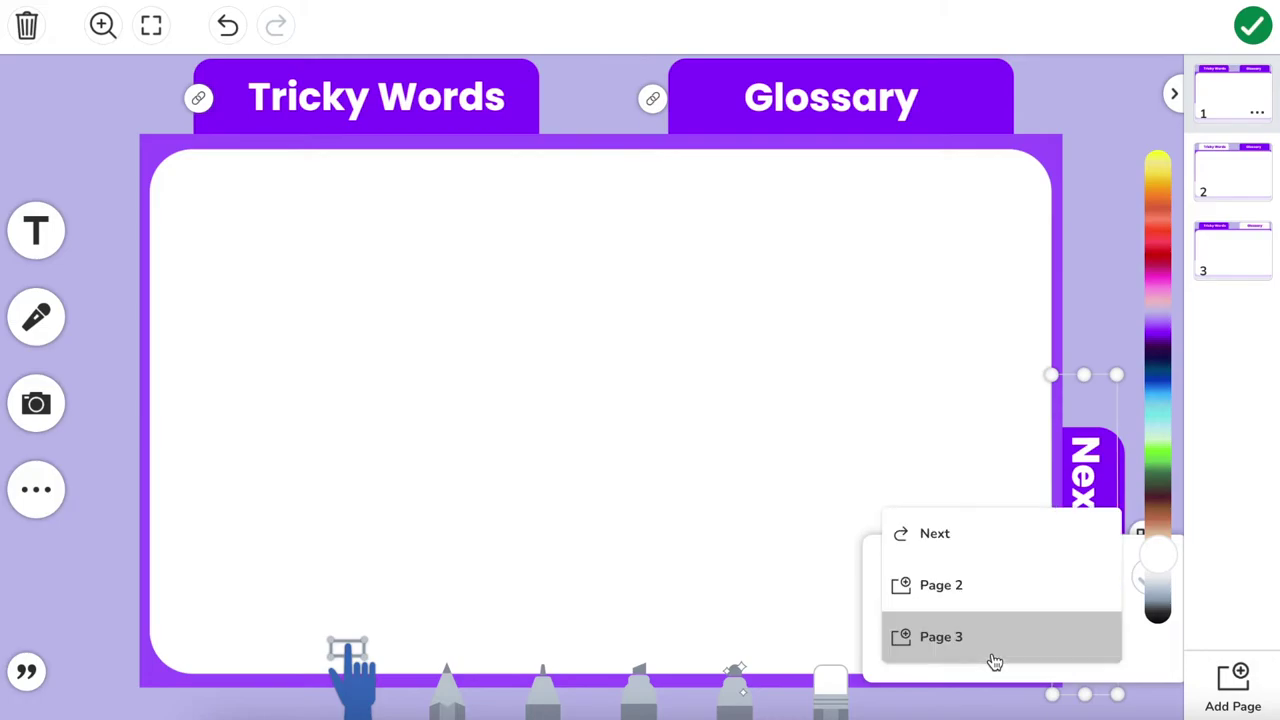
click(968, 547)
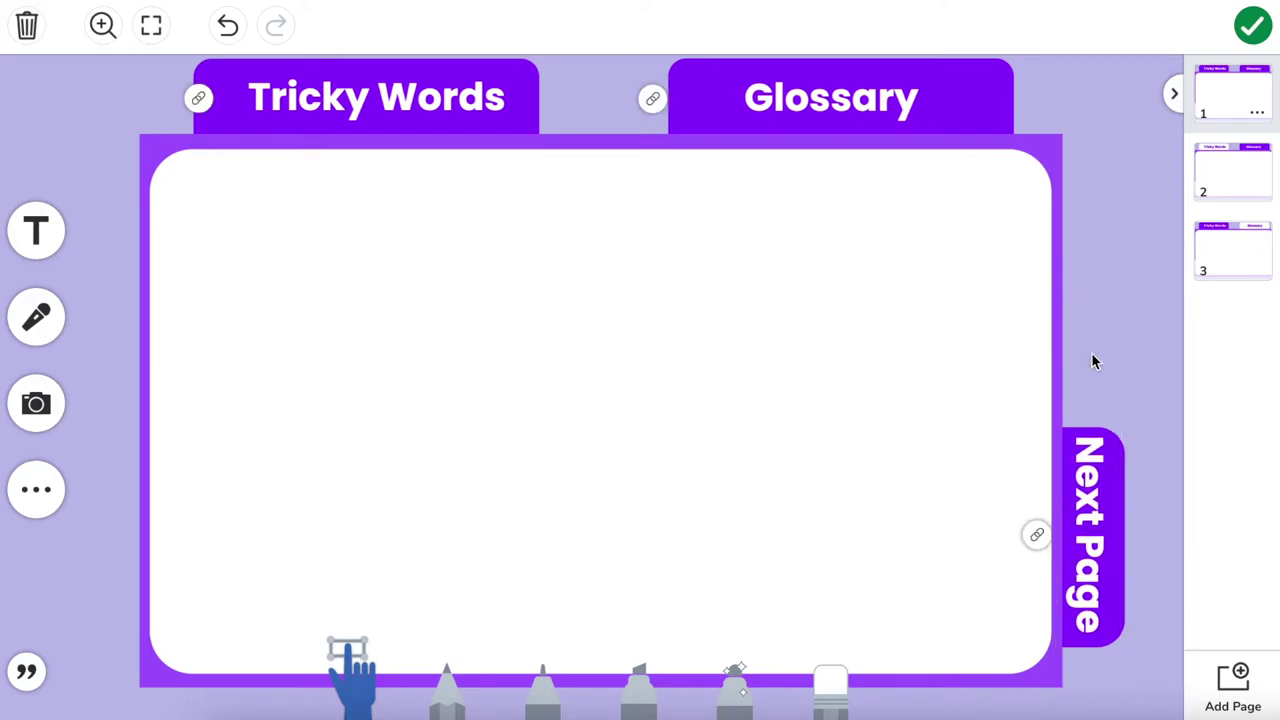
Inspect the Next Page tab on pages 1, 2 and 3
click(1092, 500)
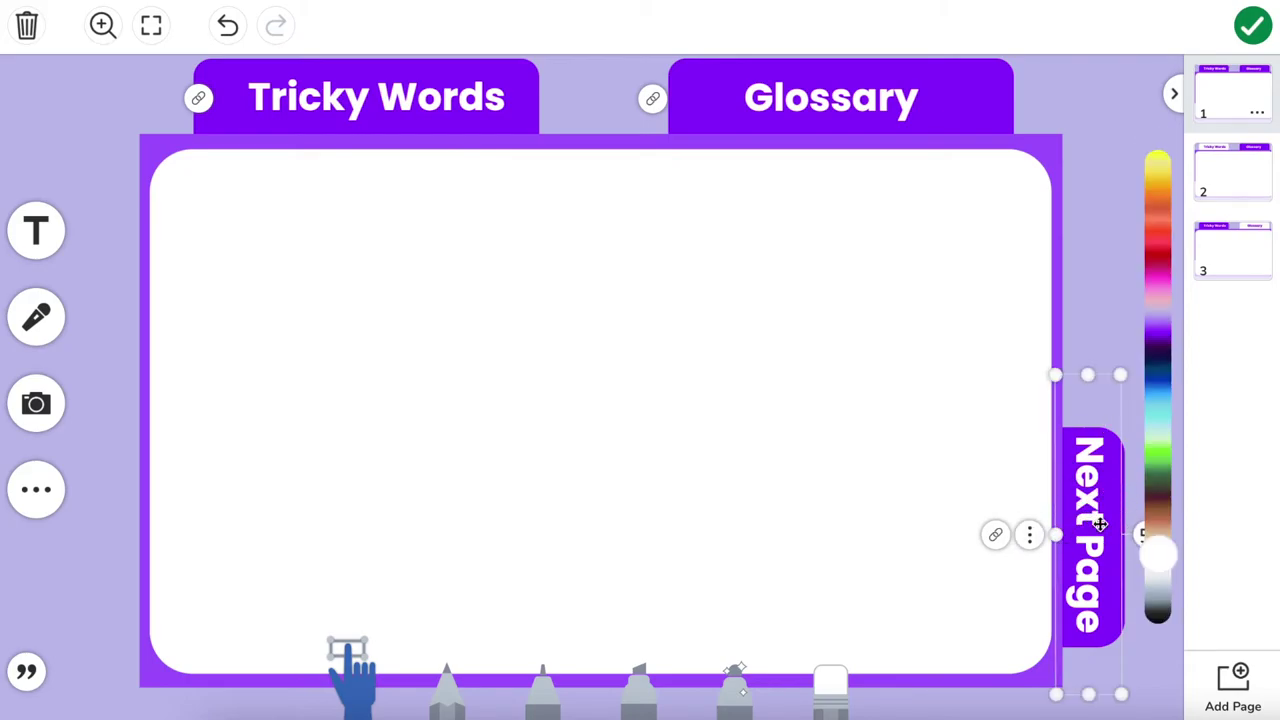
click(1265, 167)
click(1080, 519)
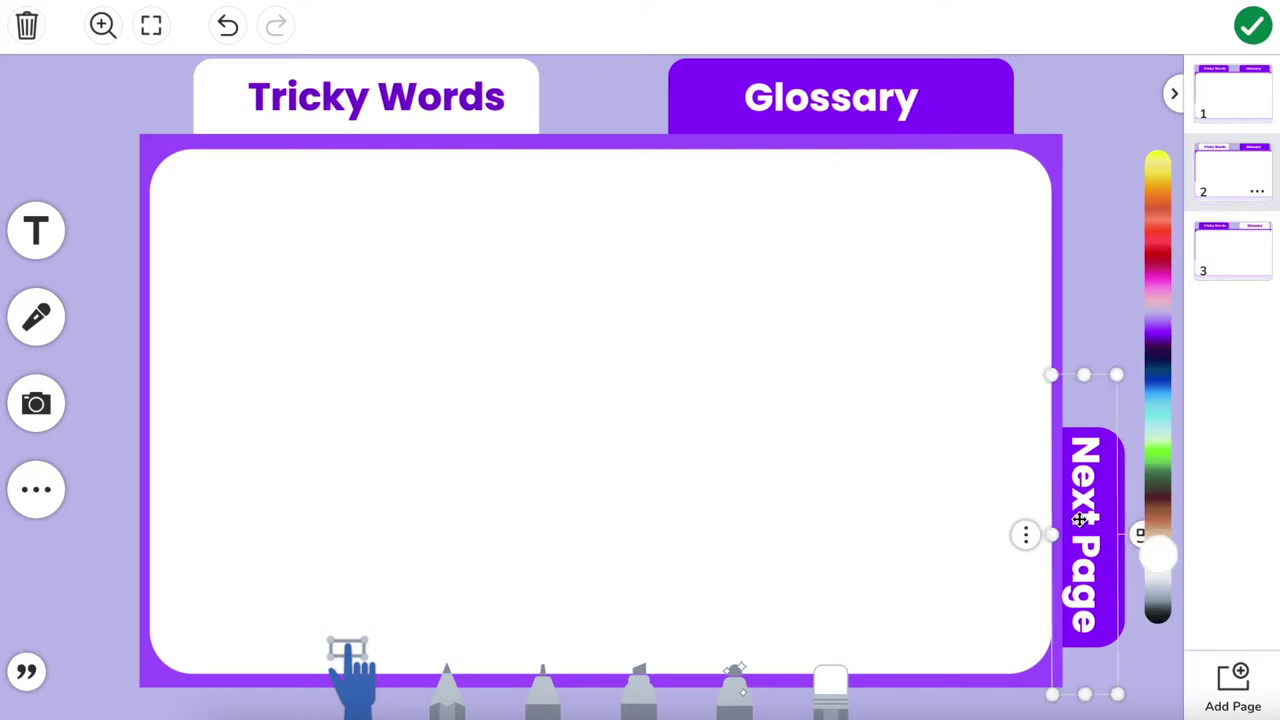
click(1215, 250)
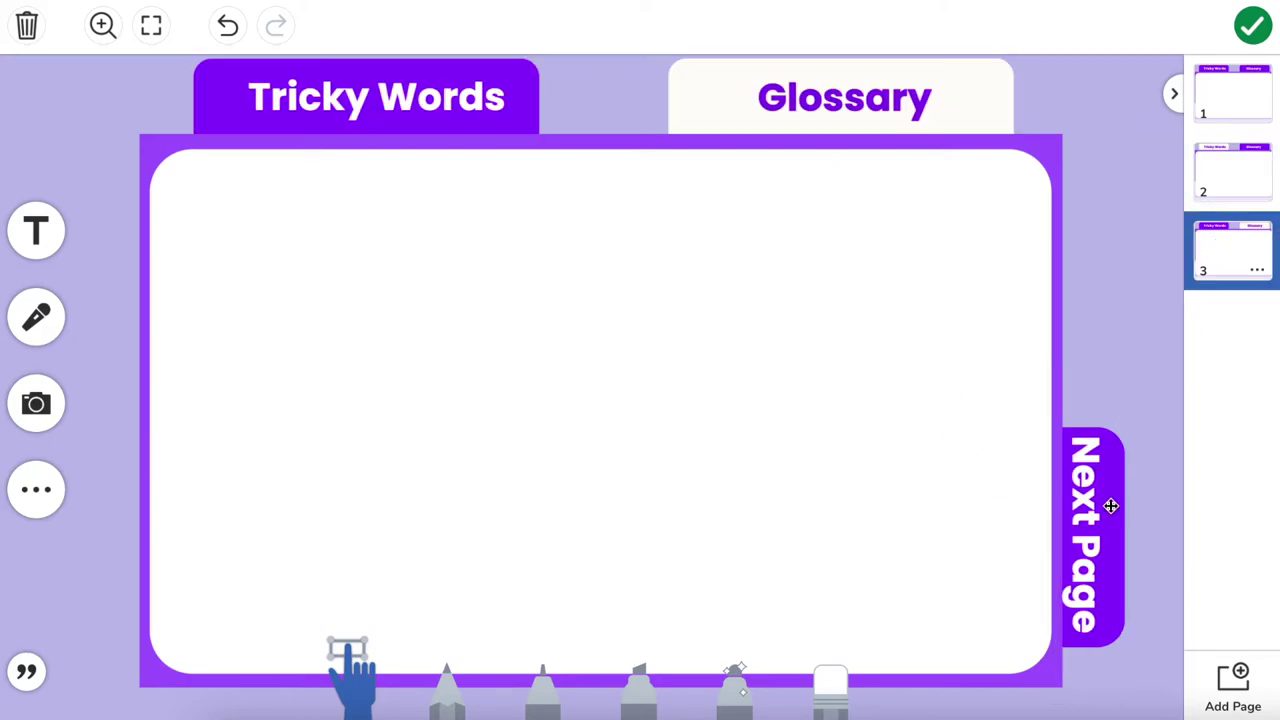
click(1080, 517)
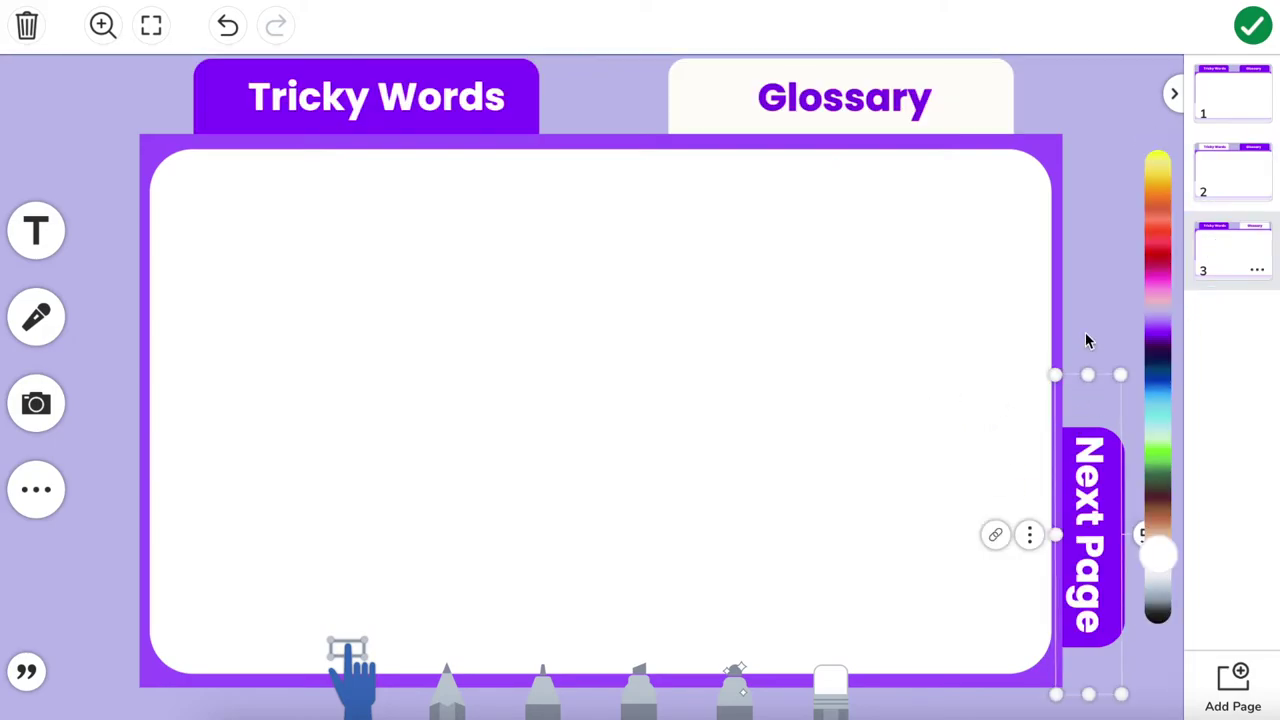
click(1228, 192)
click(1228, 108)
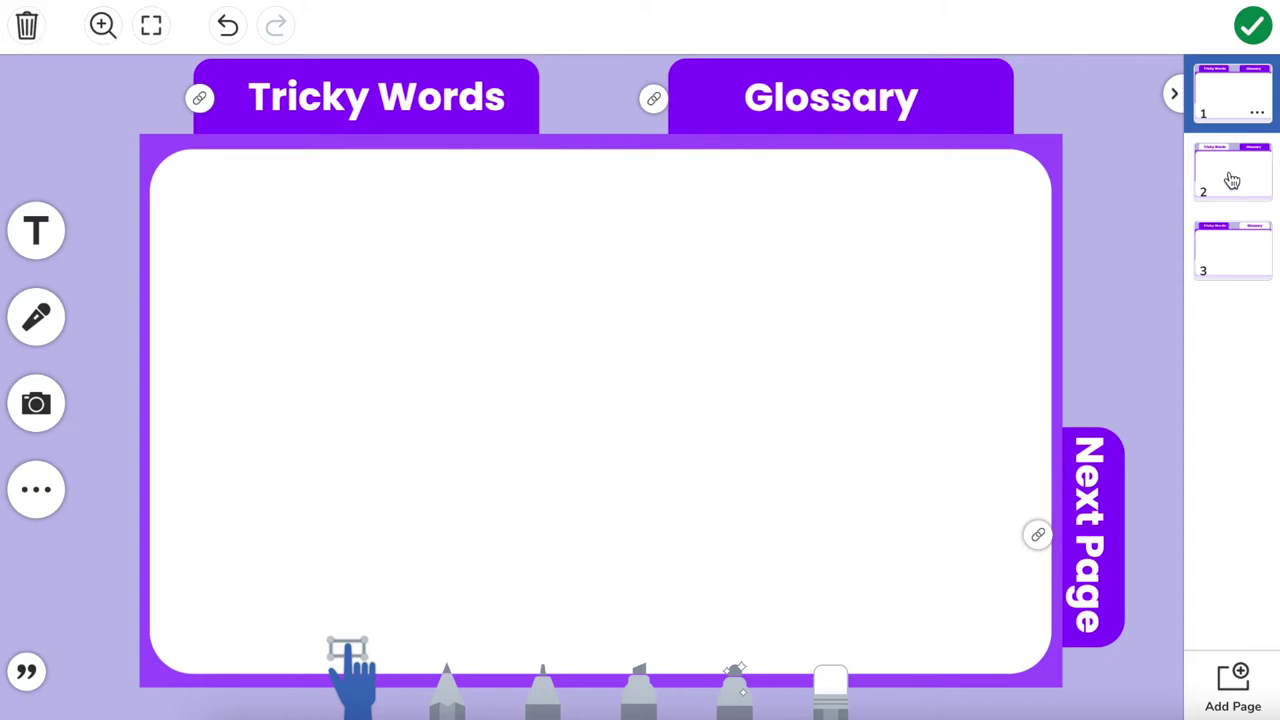
Check the Glossary tabs on pages 1–2 and page 3's Tricky Words tab, then return to page 1
click(755, 100)
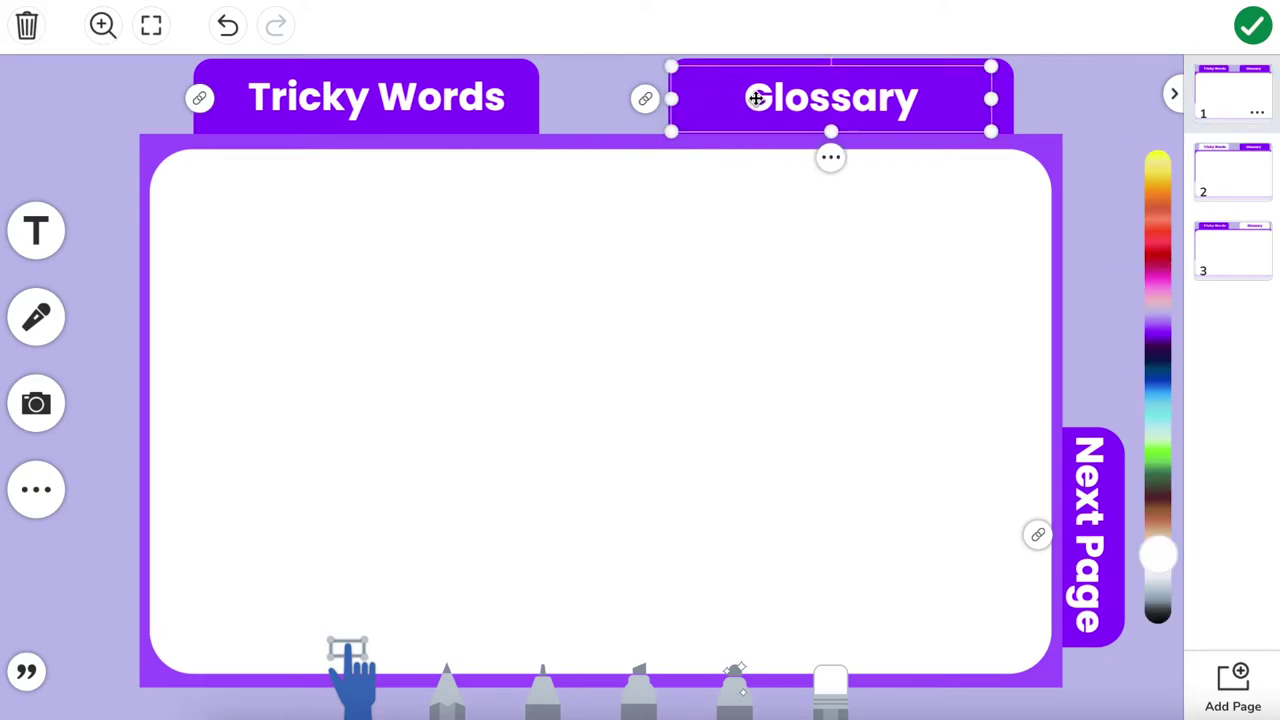
click(1226, 184)
click(879, 84)
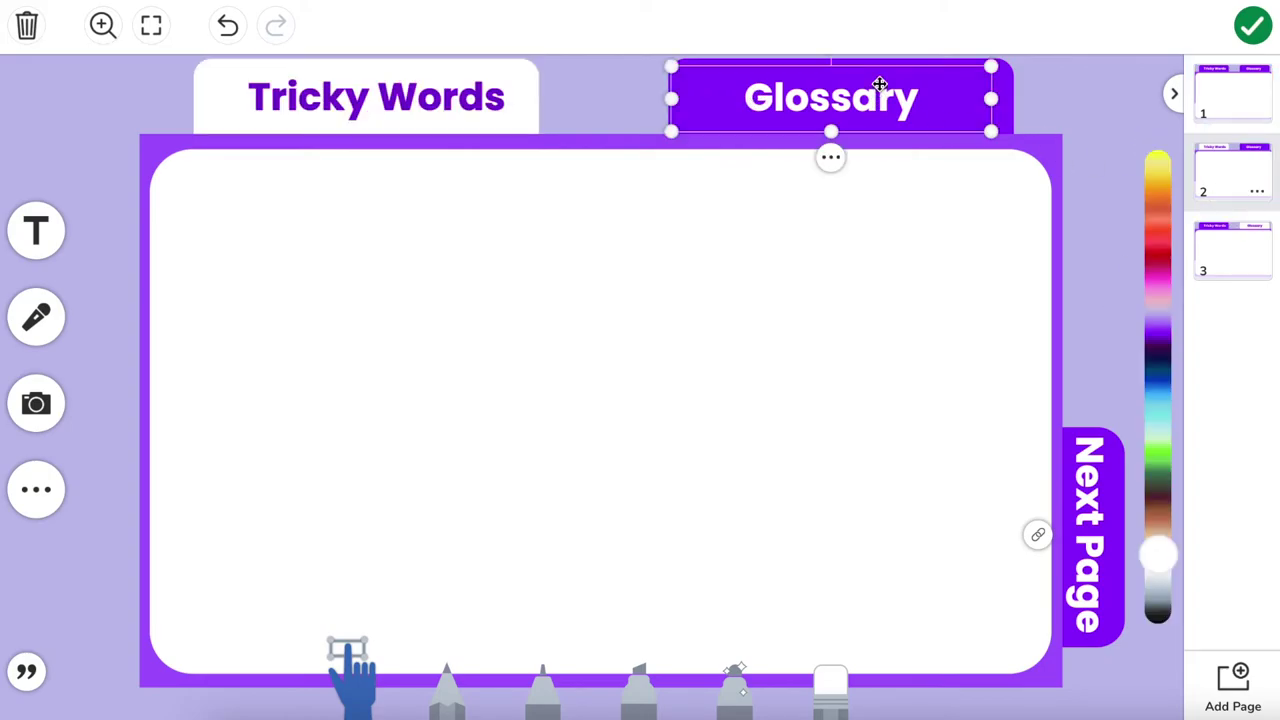
click(1210, 100)
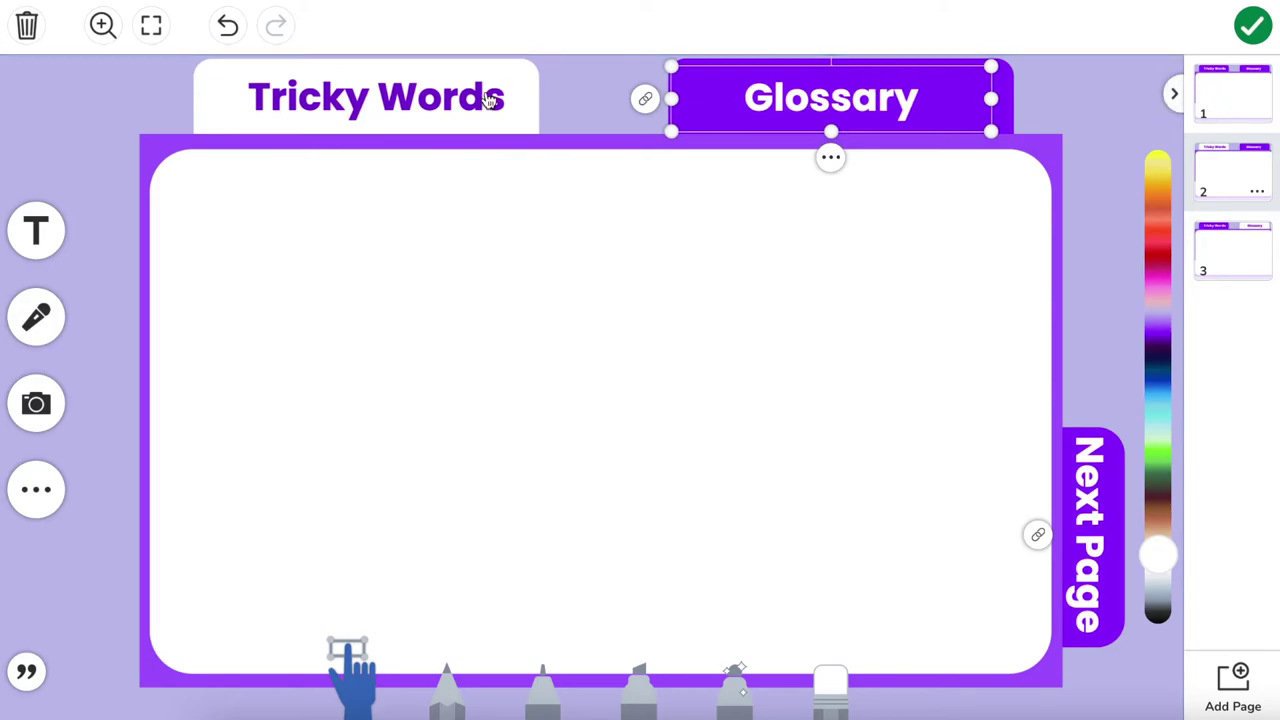
click(350, 97)
click(1255, 263)
click(424, 107)
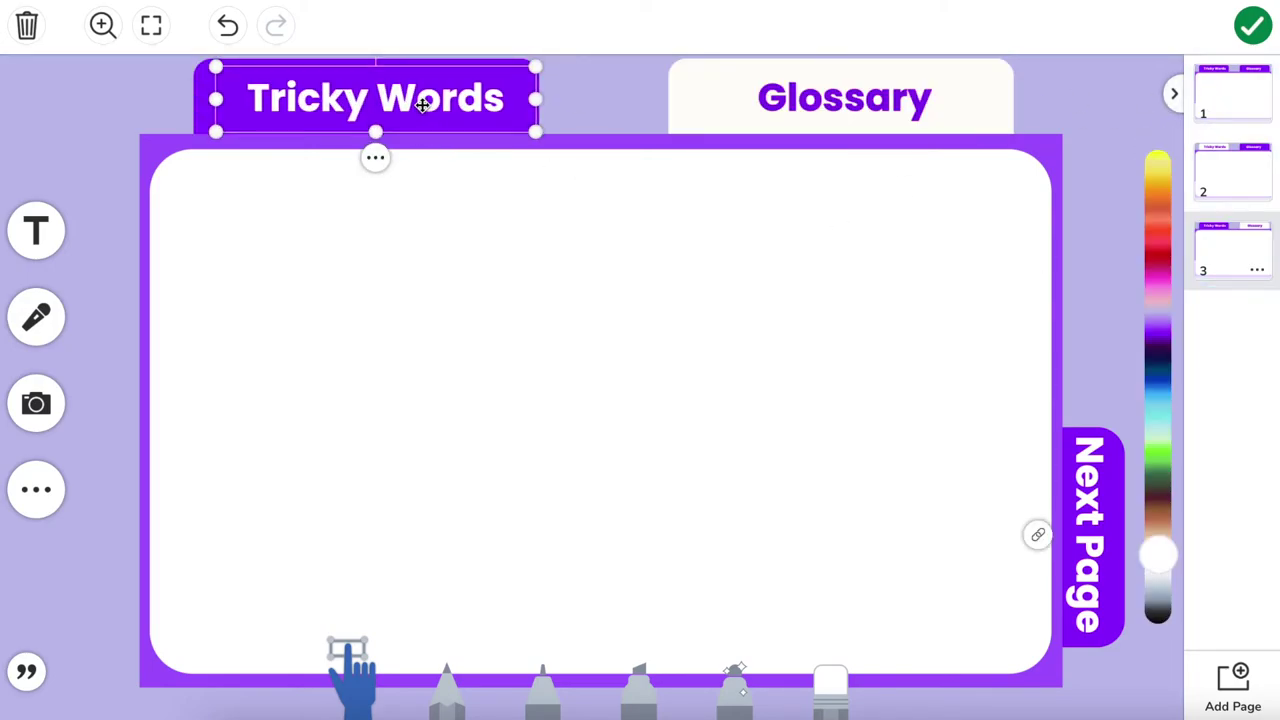
click(424, 105)
click(1095, 119)
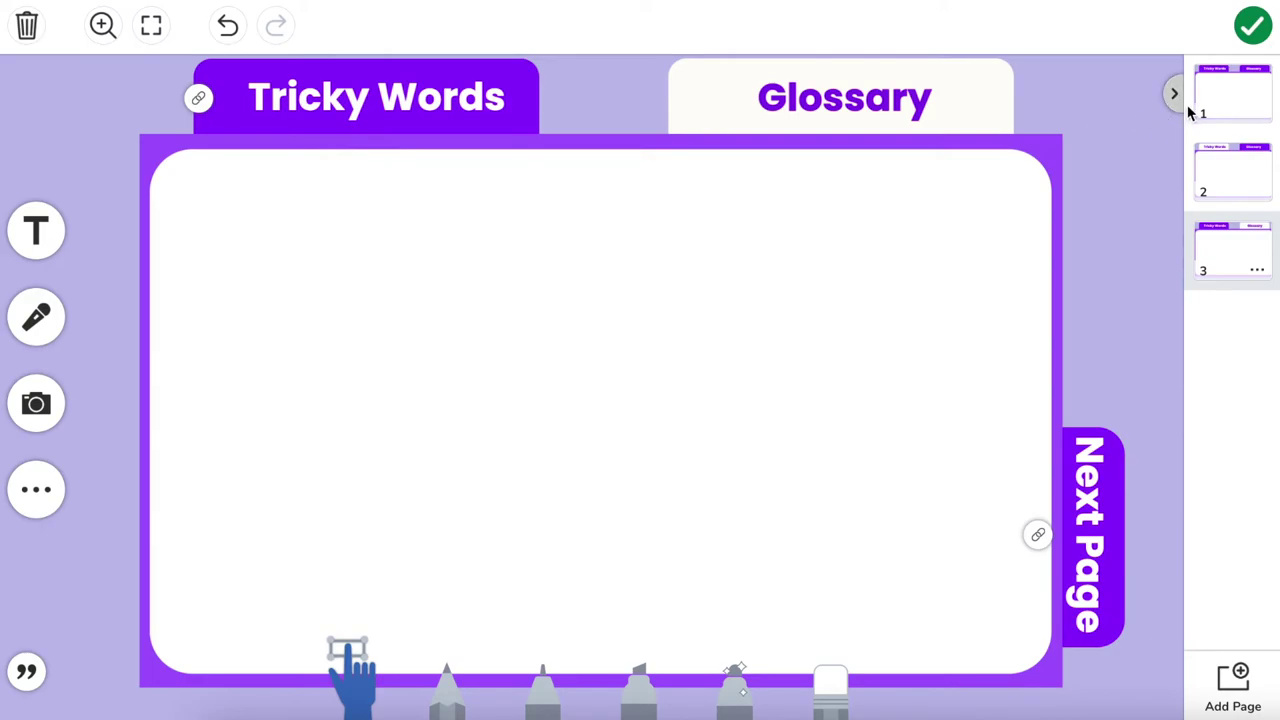
click(1229, 107)
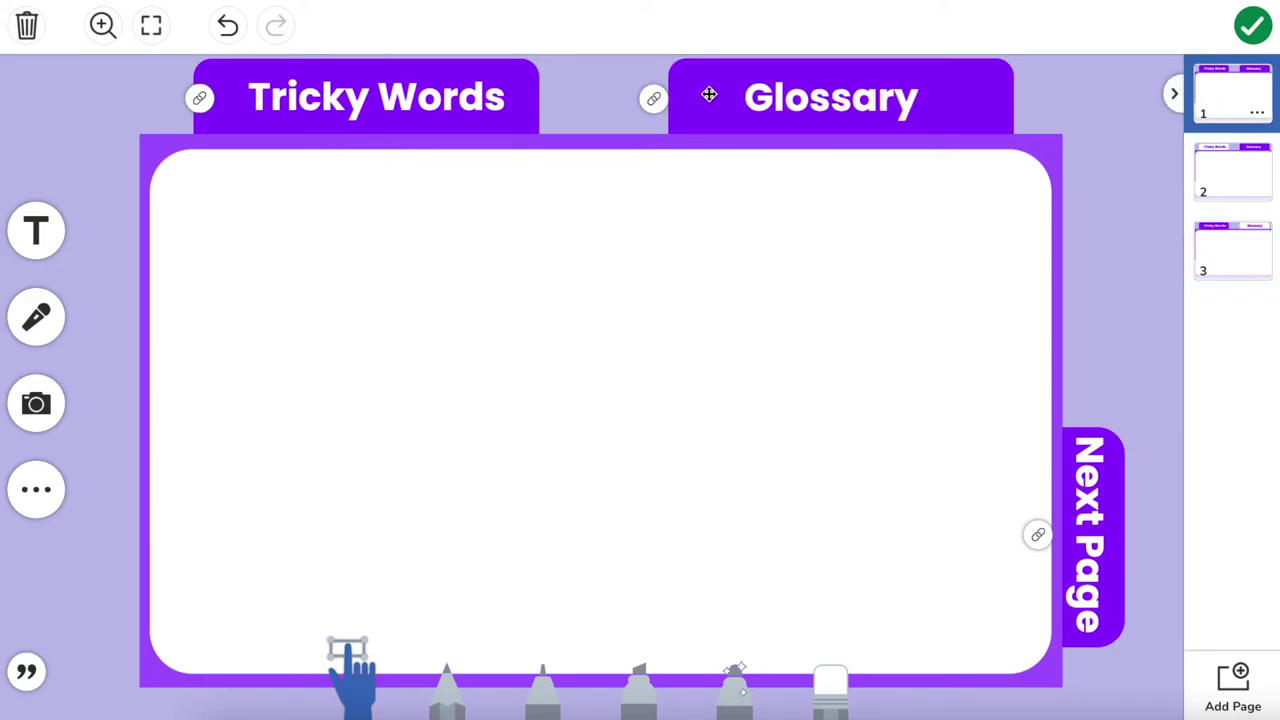
Add a new empty text box to page 1 and get it selected
click(33, 232)
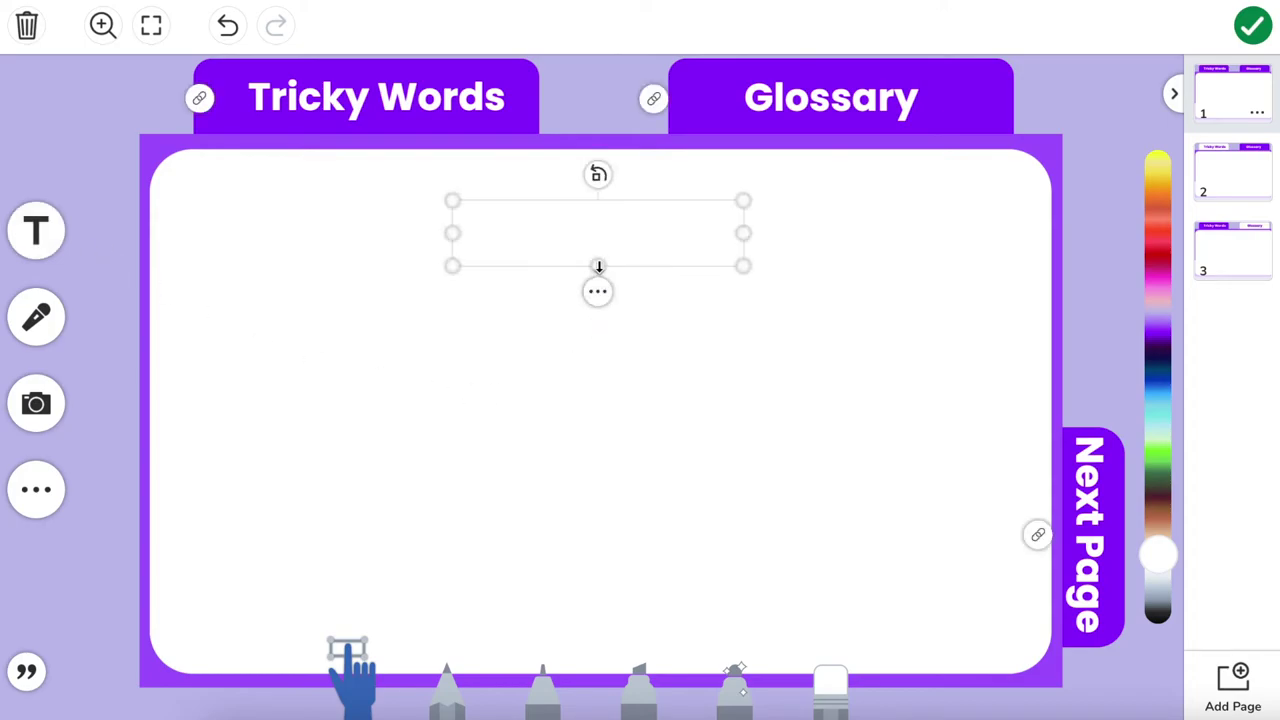
click(601, 343)
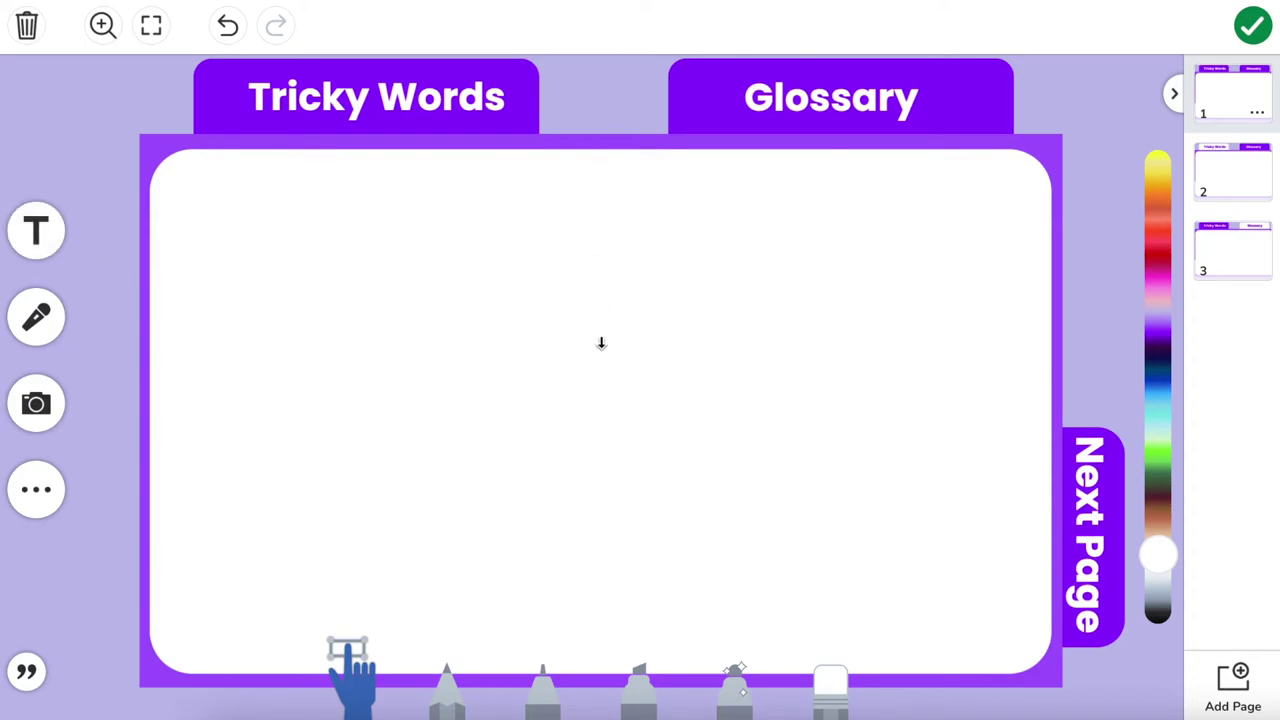
click(655, 476)
click(599, 428)
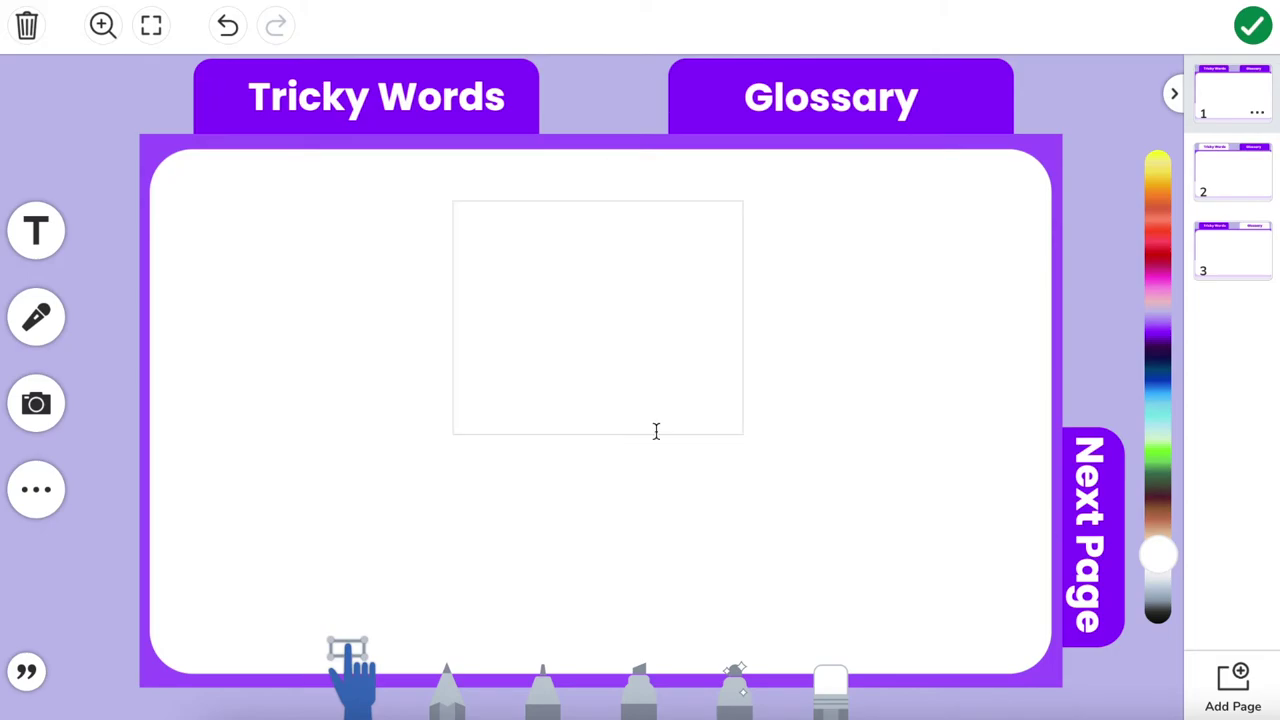
click(740, 443)
key(Delete)
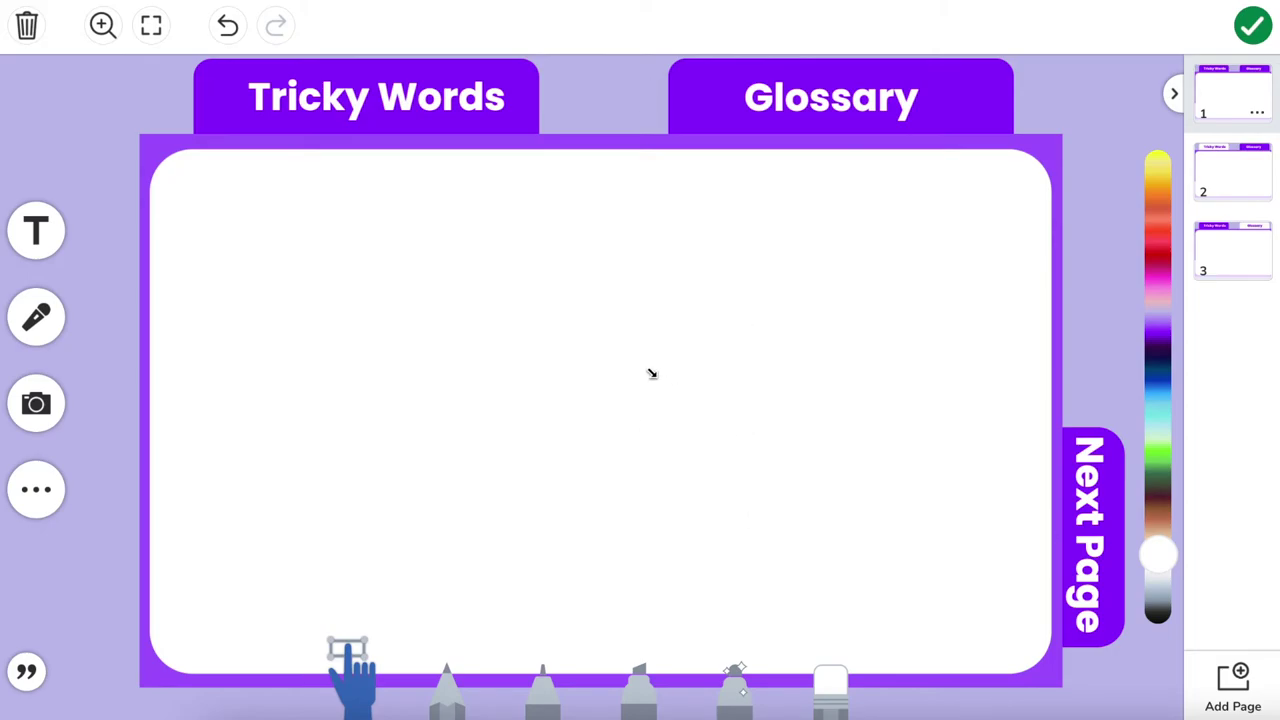
click(651, 373)
click(674, 383)
click(703, 440)
click(565, 323)
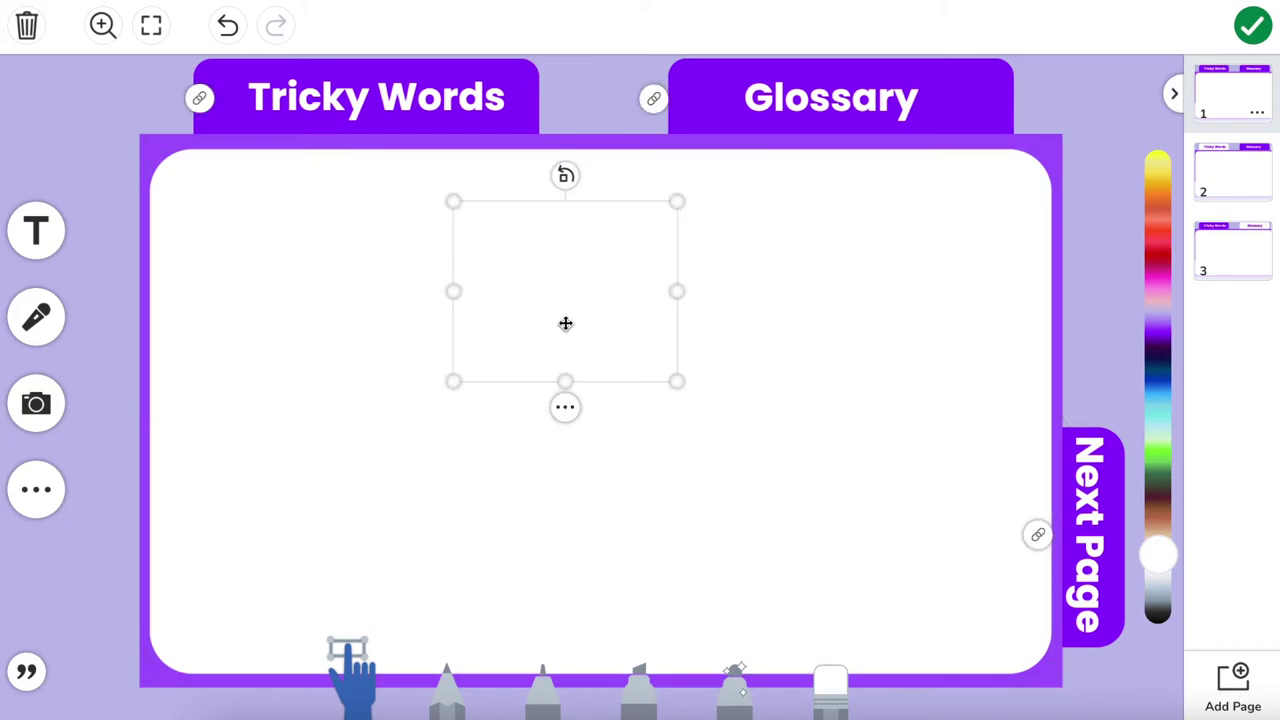
Style the box with Feather font, left alignment and a grey filled background
click(566, 410)
click(637, 214)
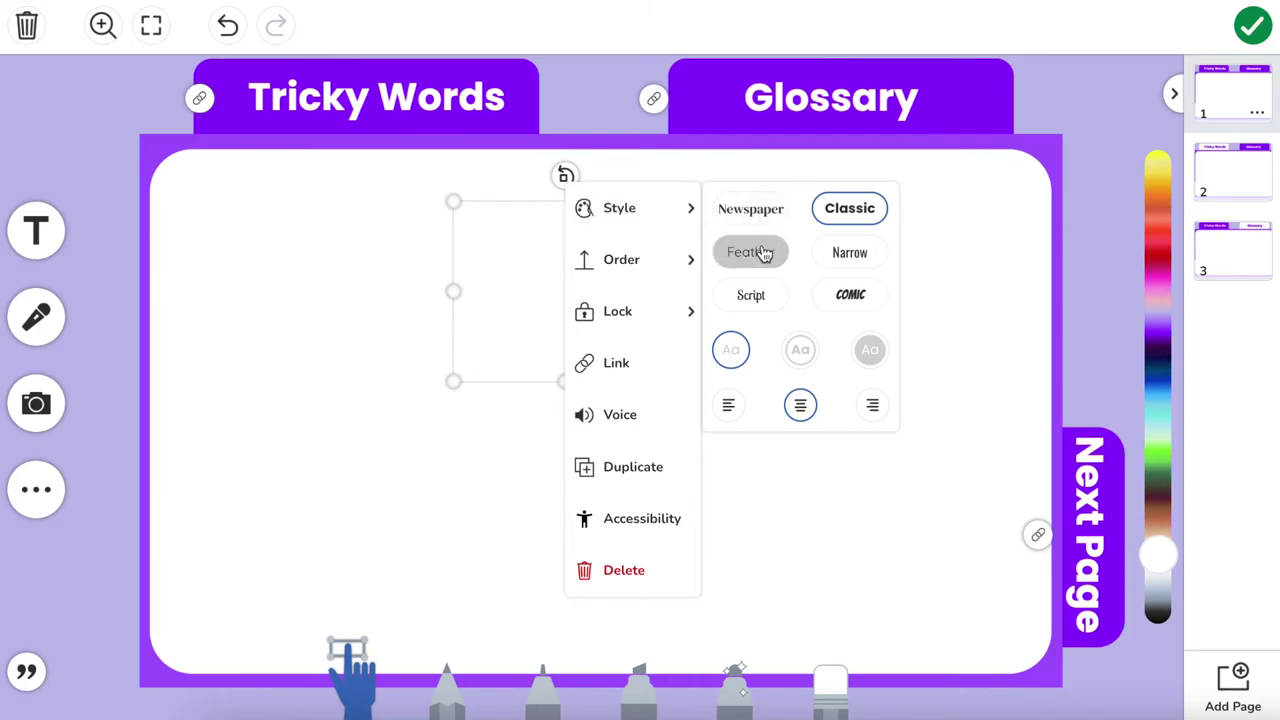
click(763, 253)
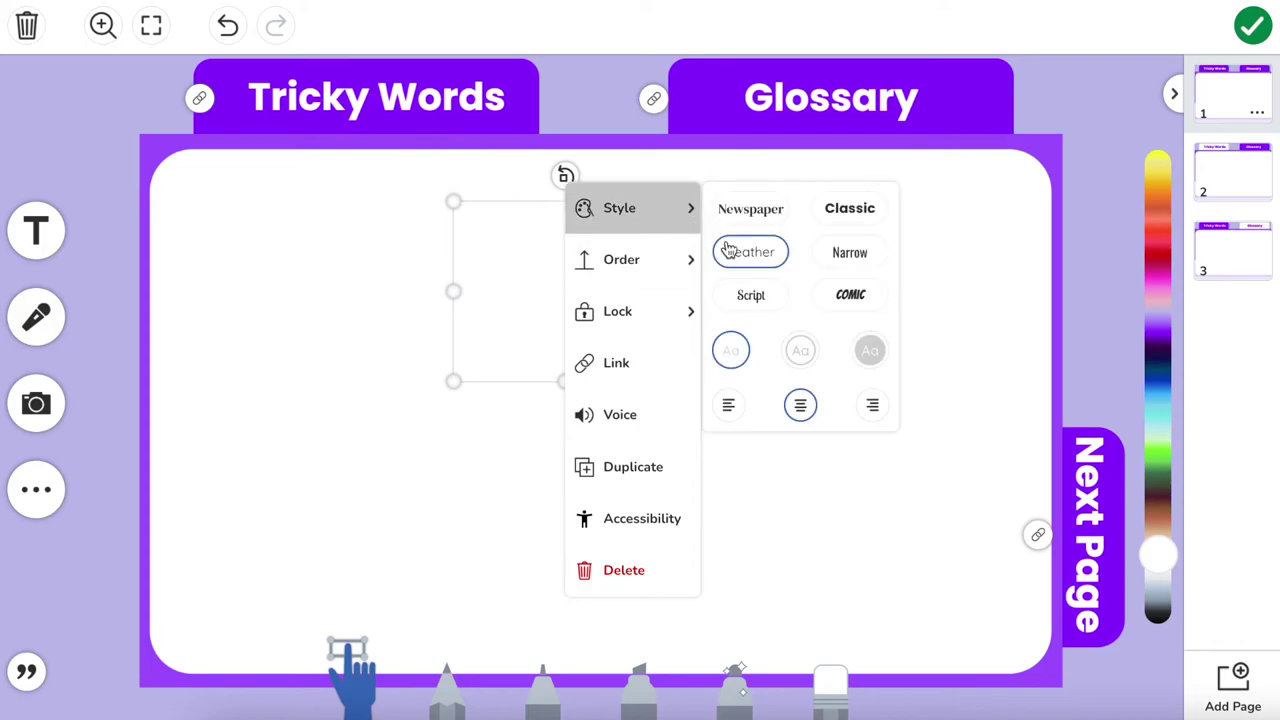
click(730, 410)
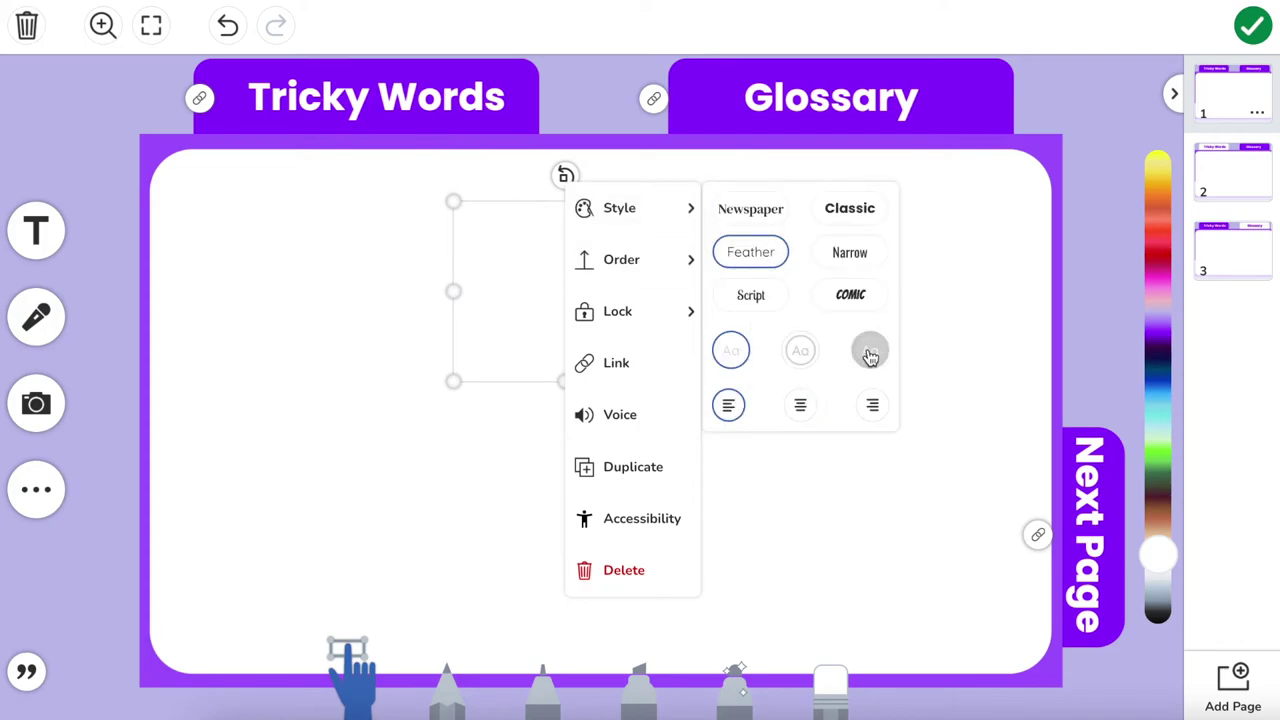
click(870, 355)
click(988, 263)
Colour the grey box purple and move it to page 1's far left edge
click(640, 300)
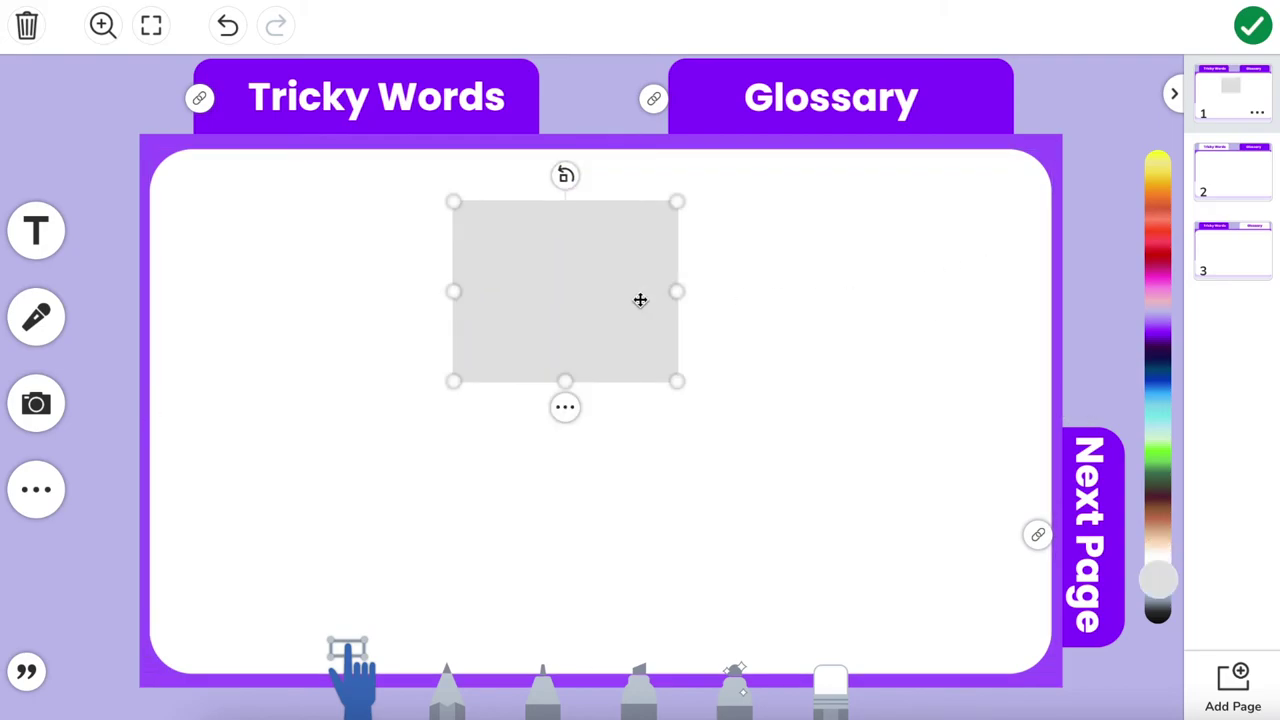
click(1163, 320)
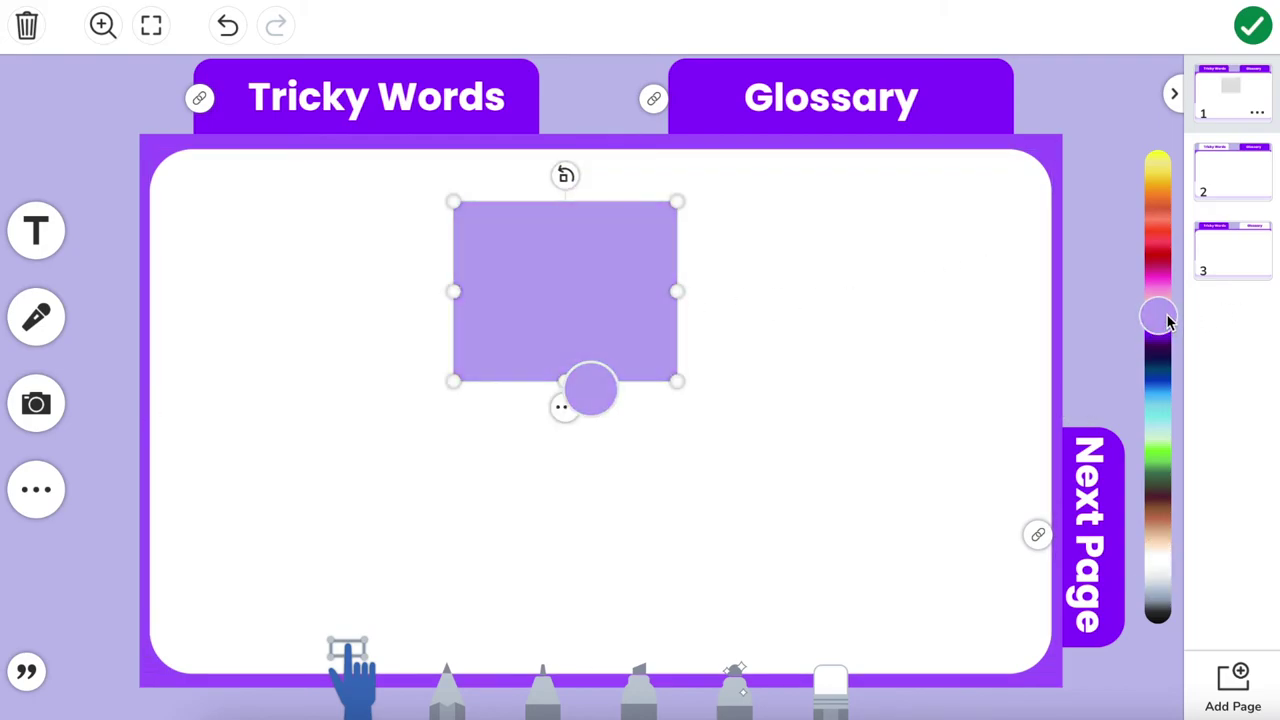
click(869, 306)
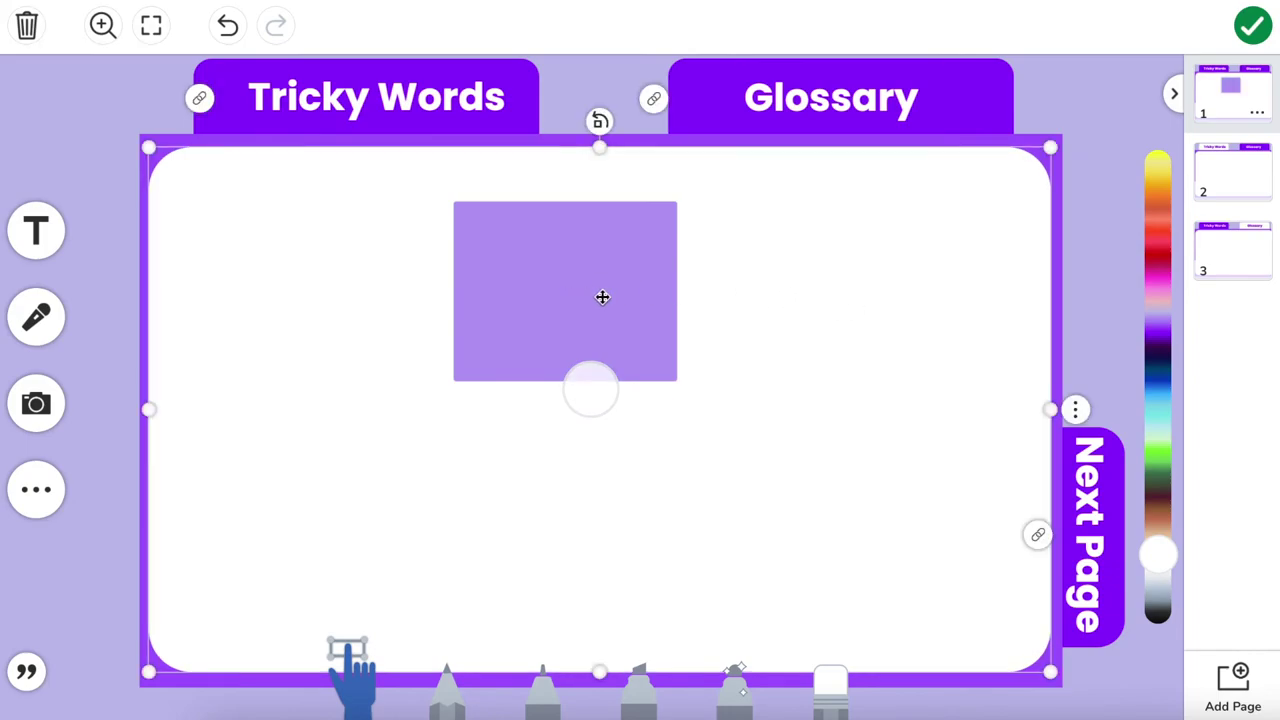
drag(609, 297, 32, 198)
click(125, 93)
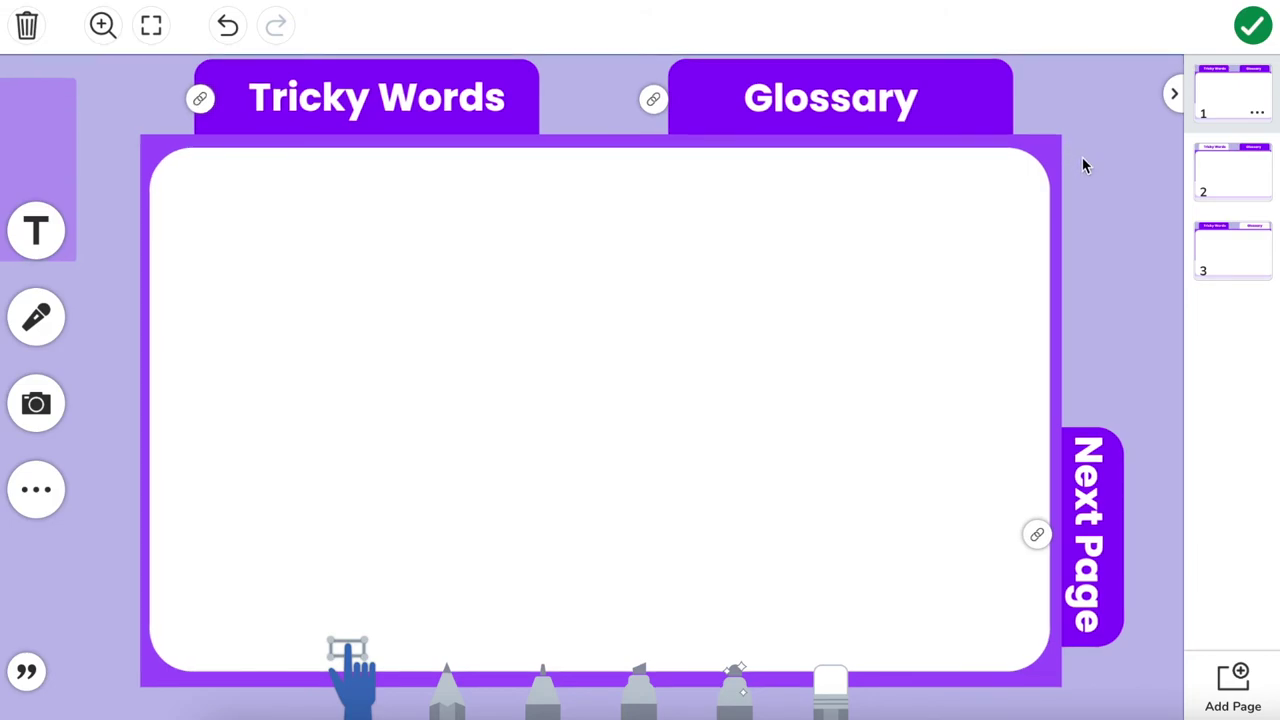
Duplicate pages 1 through 6 one after another until the notebook has nine pages
click(1259, 119)
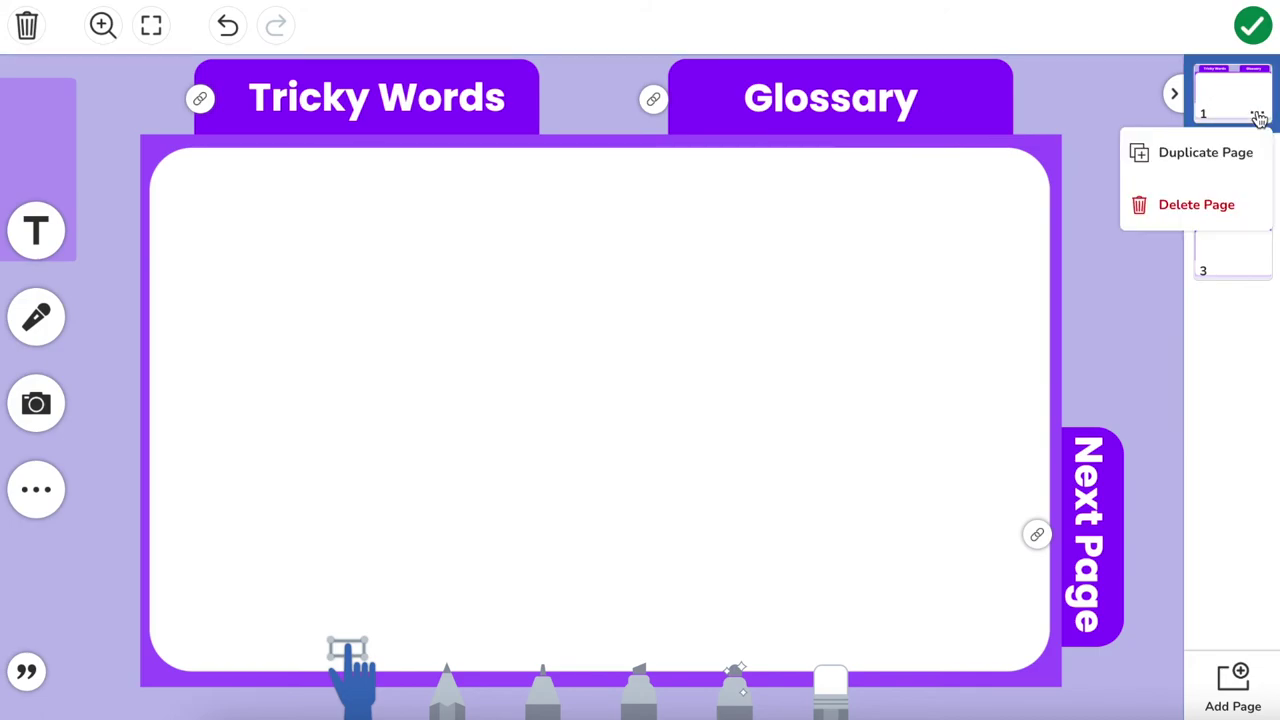
click(1253, 152)
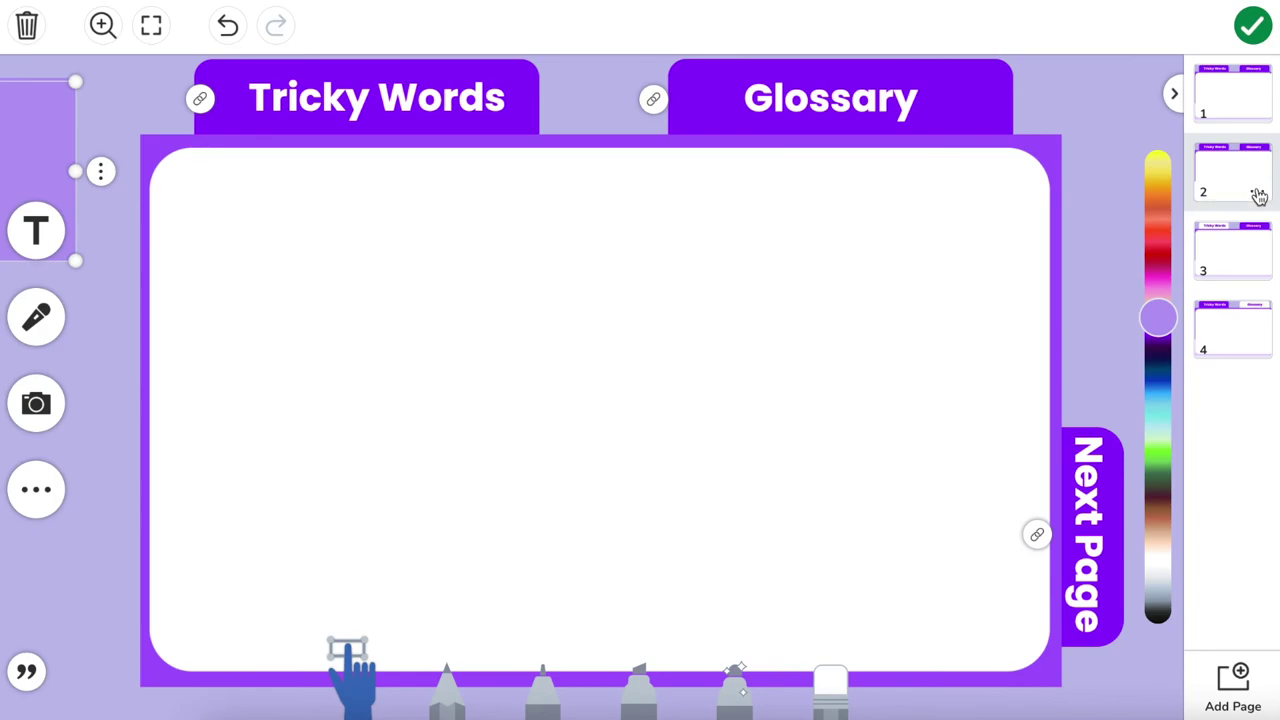
click(1257, 191)
click(1248, 231)
click(1257, 269)
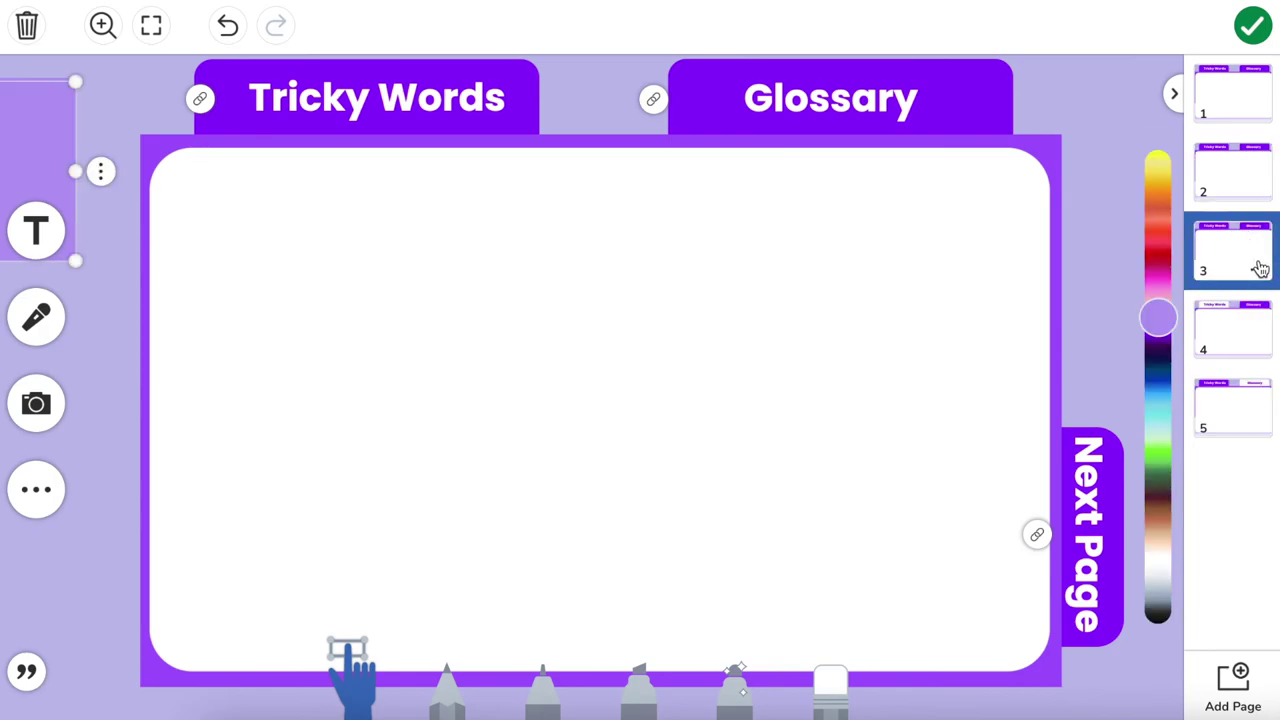
click(1236, 312)
click(1257, 349)
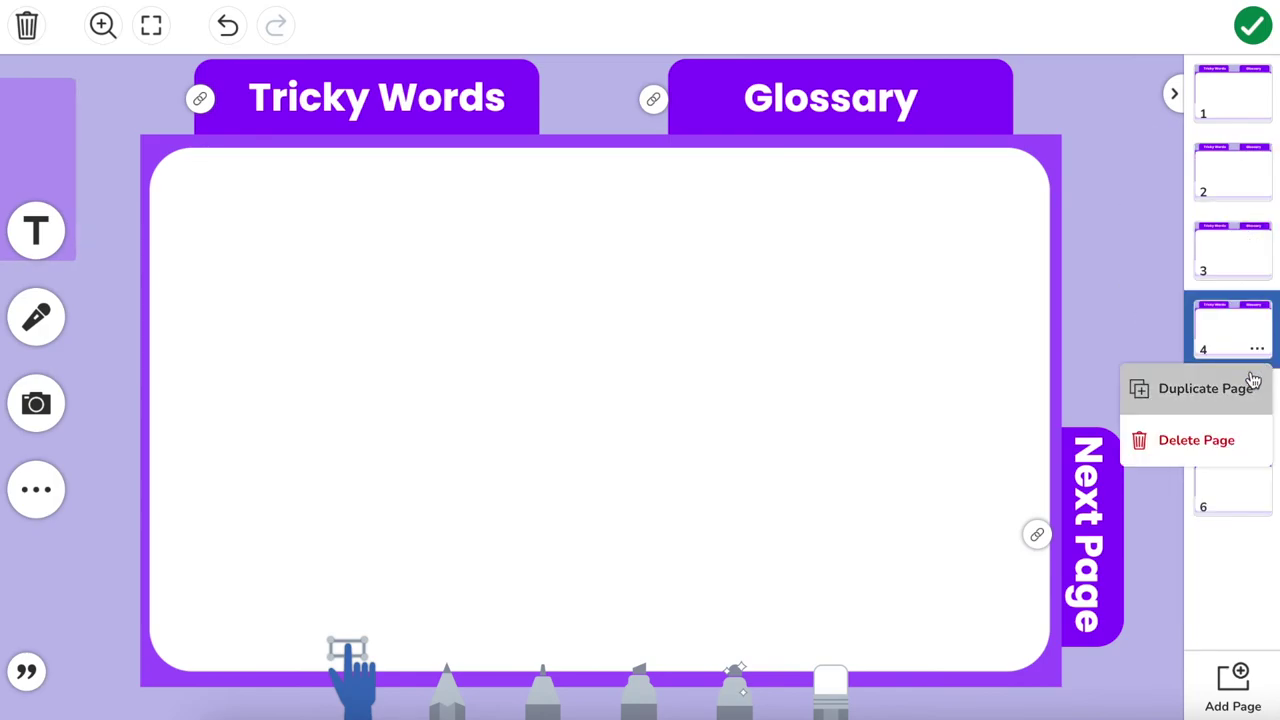
click(1250, 384)
click(1257, 428)
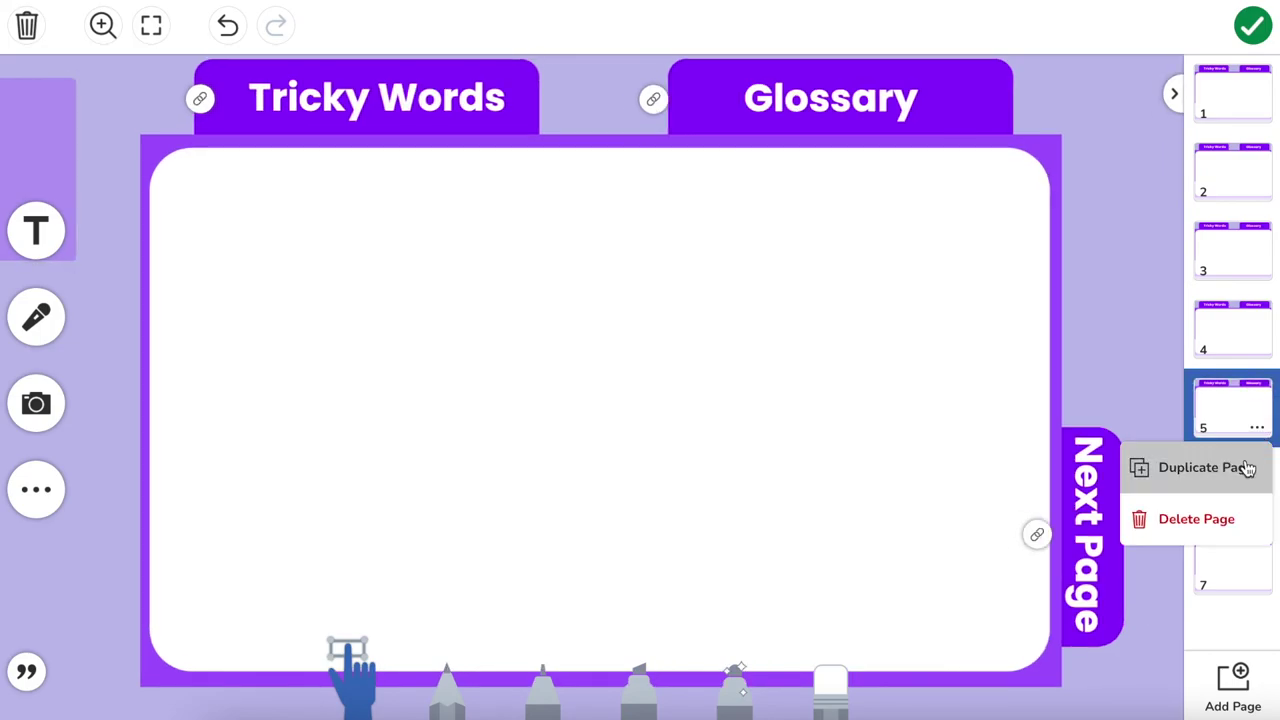
click(1249, 466)
click(1241, 473)
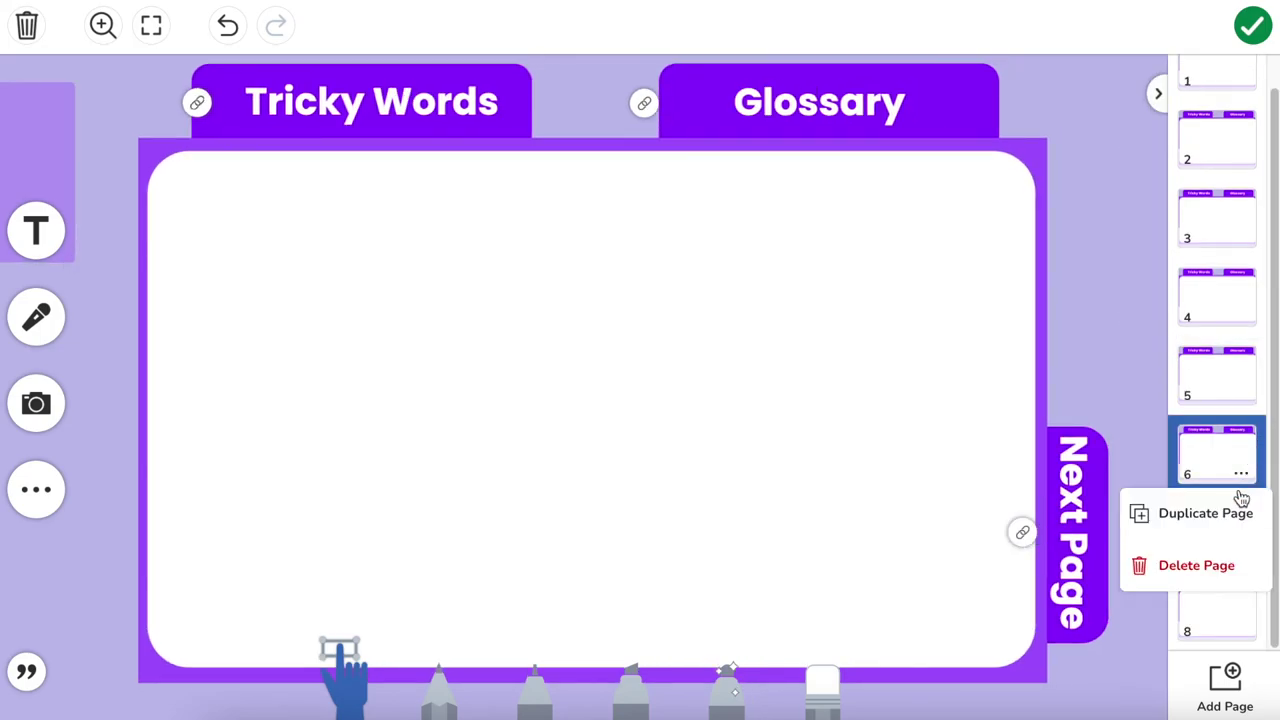
click(1241, 505)
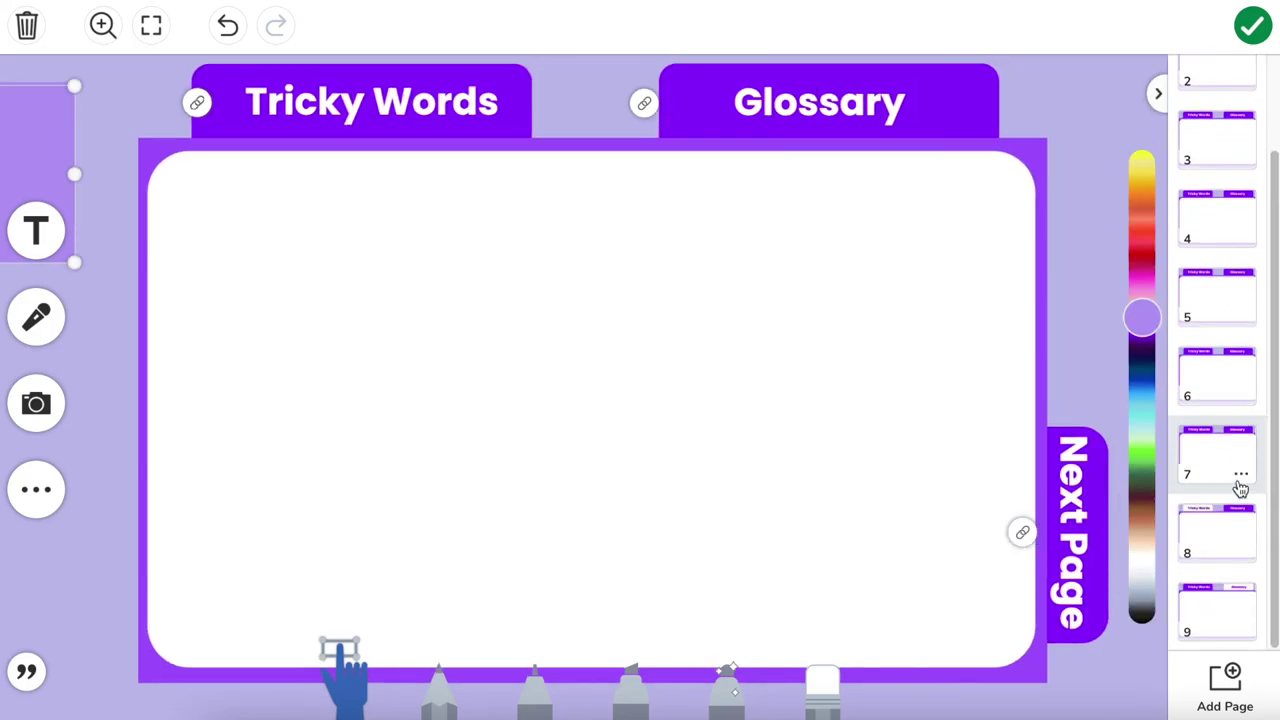
Look over pages 8, 9 and 4, then undo the last change
click(1222, 534)
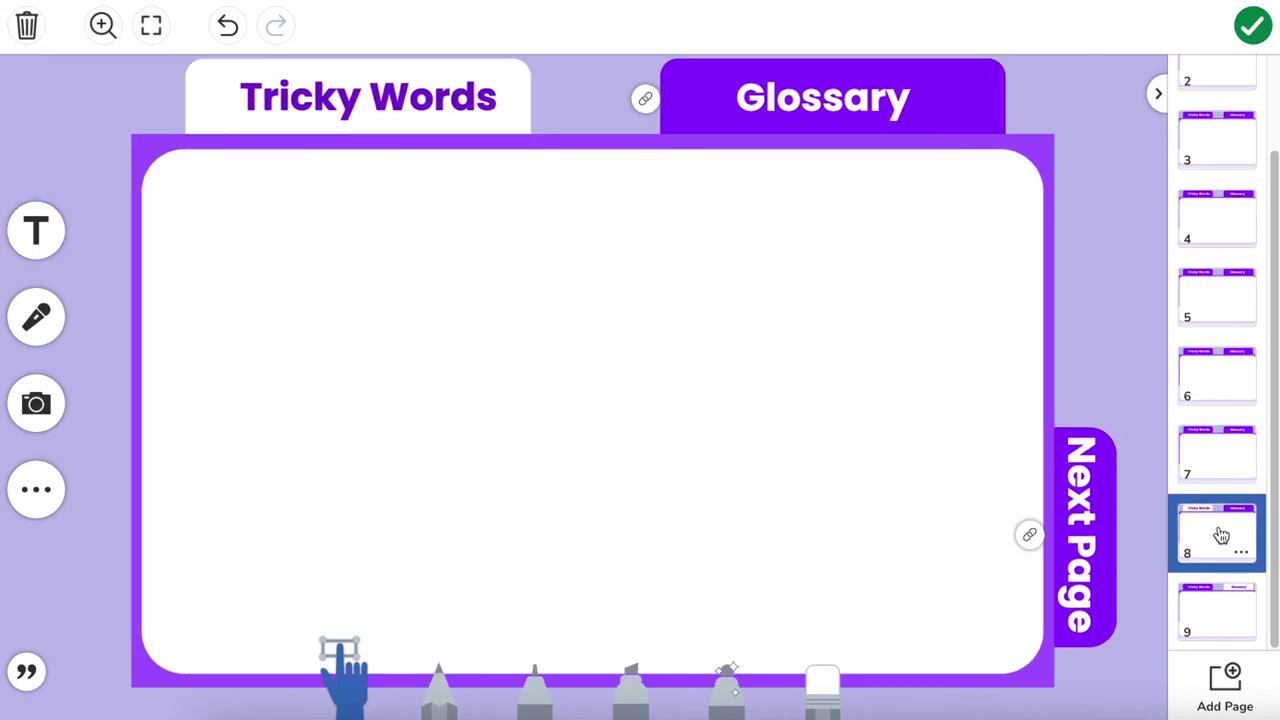
click(1241, 626)
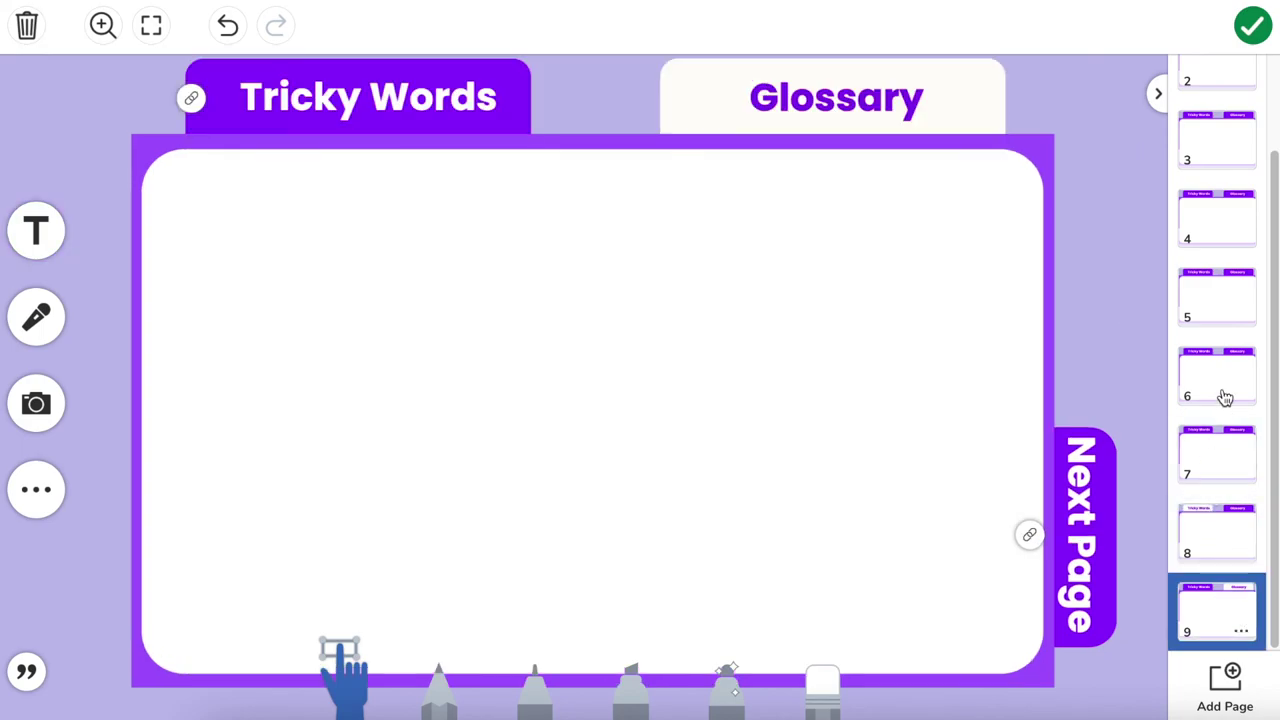
click(1234, 205)
mouse_move(648, 105)
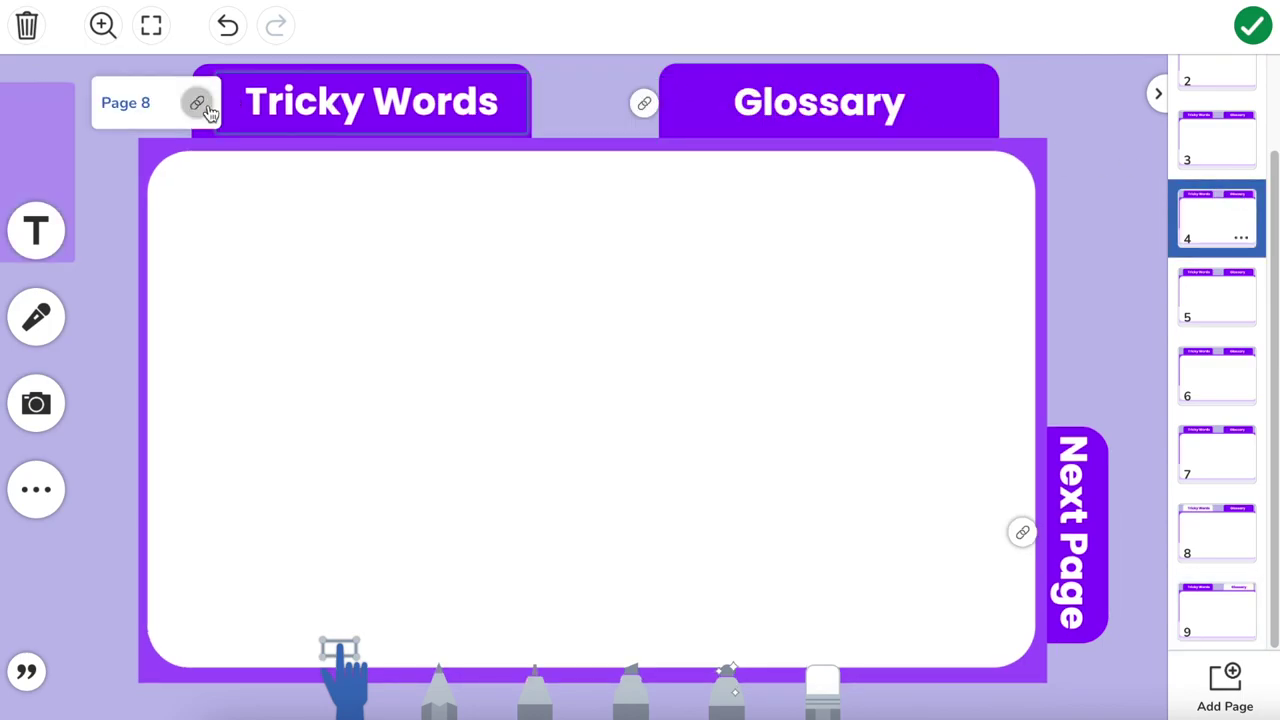
scroll(1260, 243, up, 2)
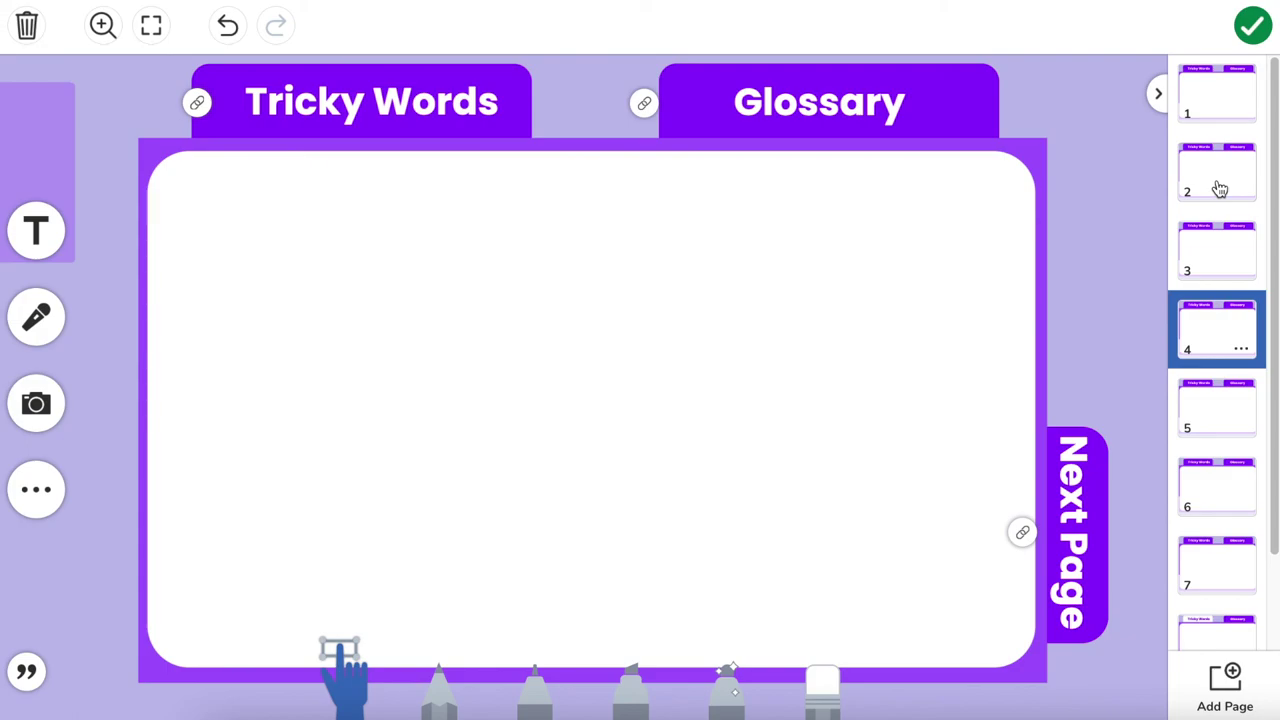
key(ctrl+z)
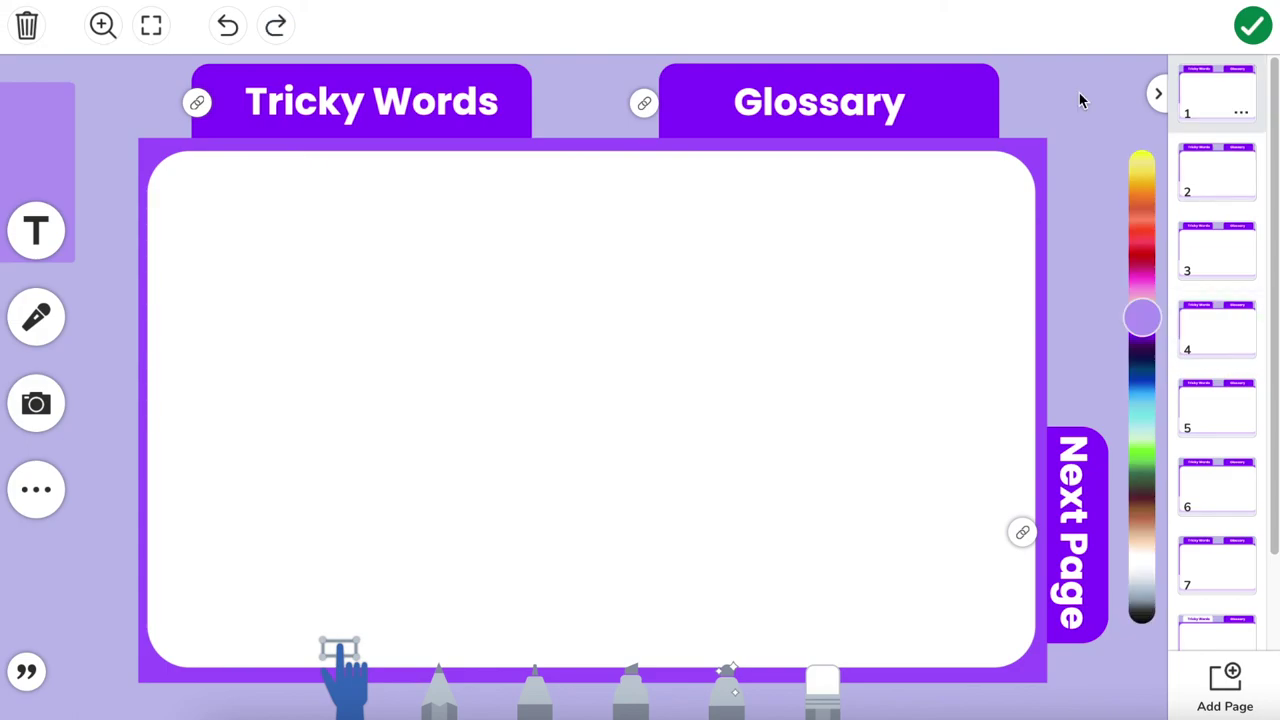